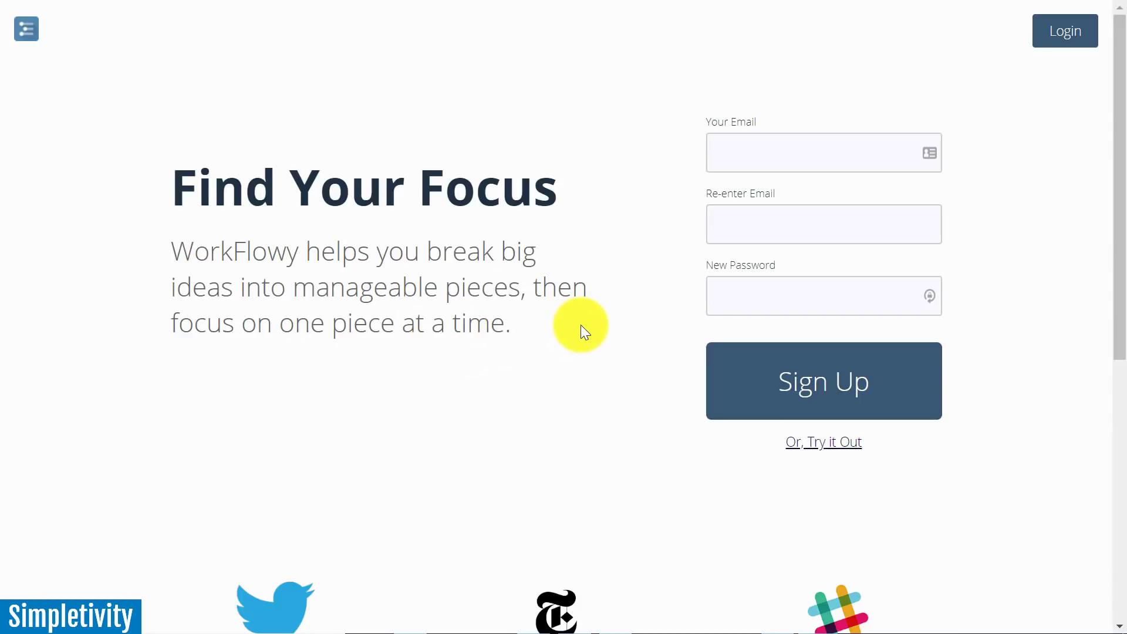
# Sign up for WorkFlowy with the account e-mail entered twice and a new password
pyautogui.scroll(-4, 1054, 311)
pyautogui.scroll(-3, 1050, 305)
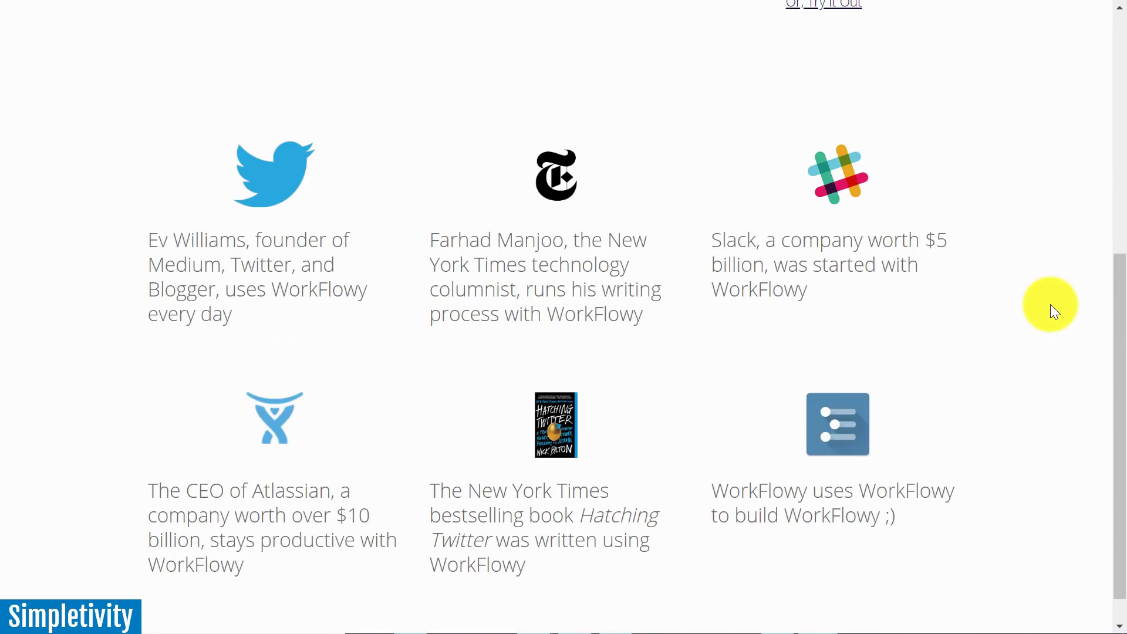
pyautogui.scroll(7, 1050, 305)
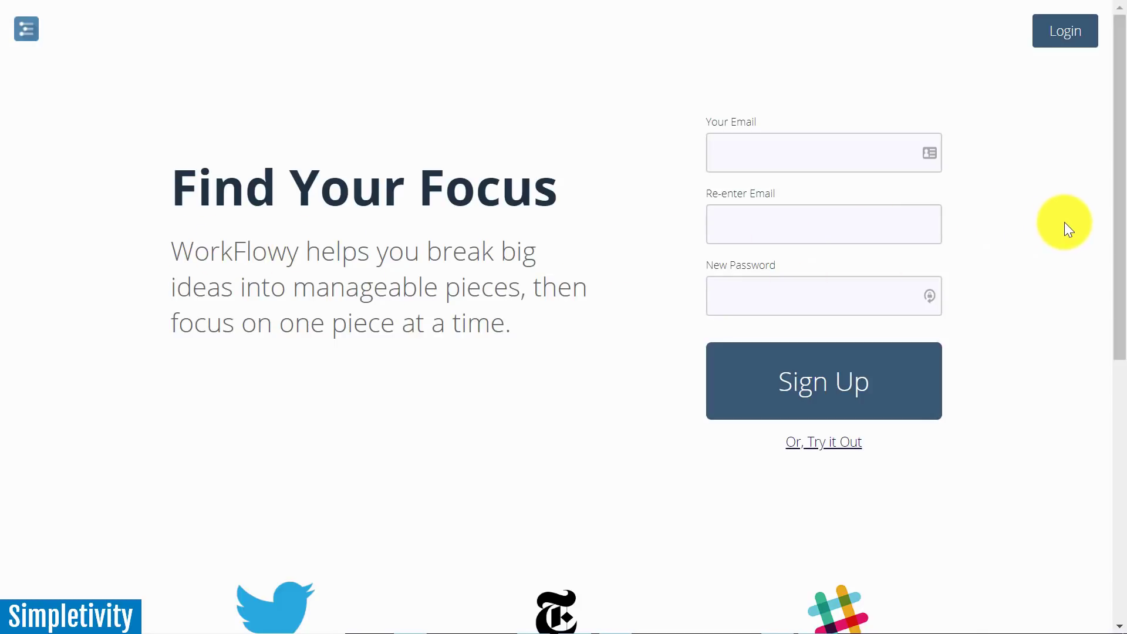
pyautogui.scroll(-8, 1067, 228)
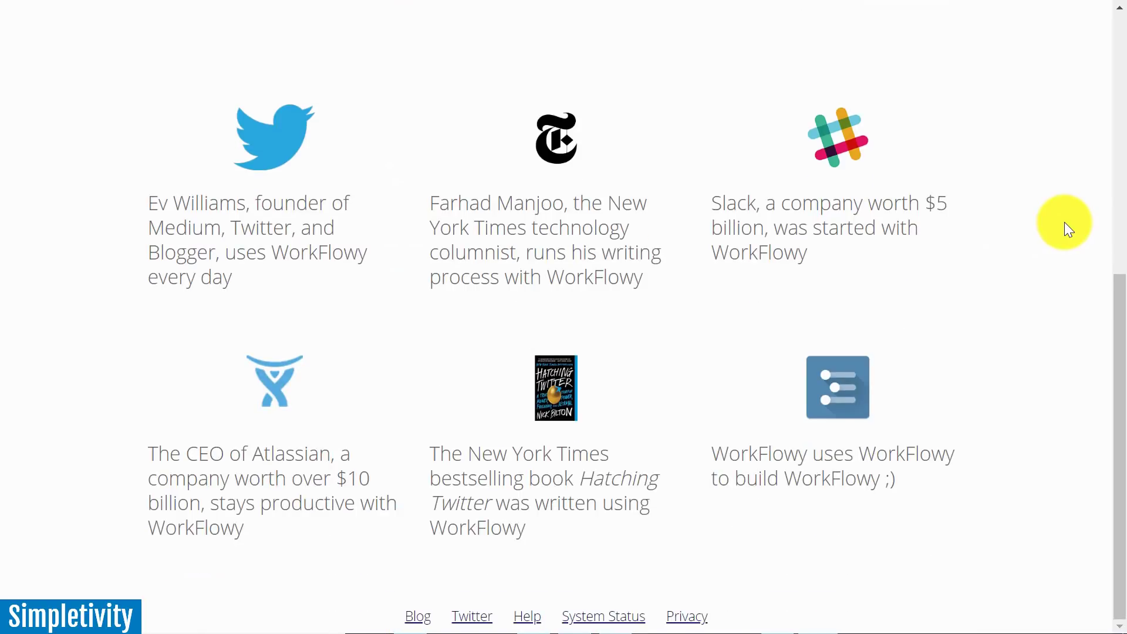
pyautogui.scroll(8, 1067, 228)
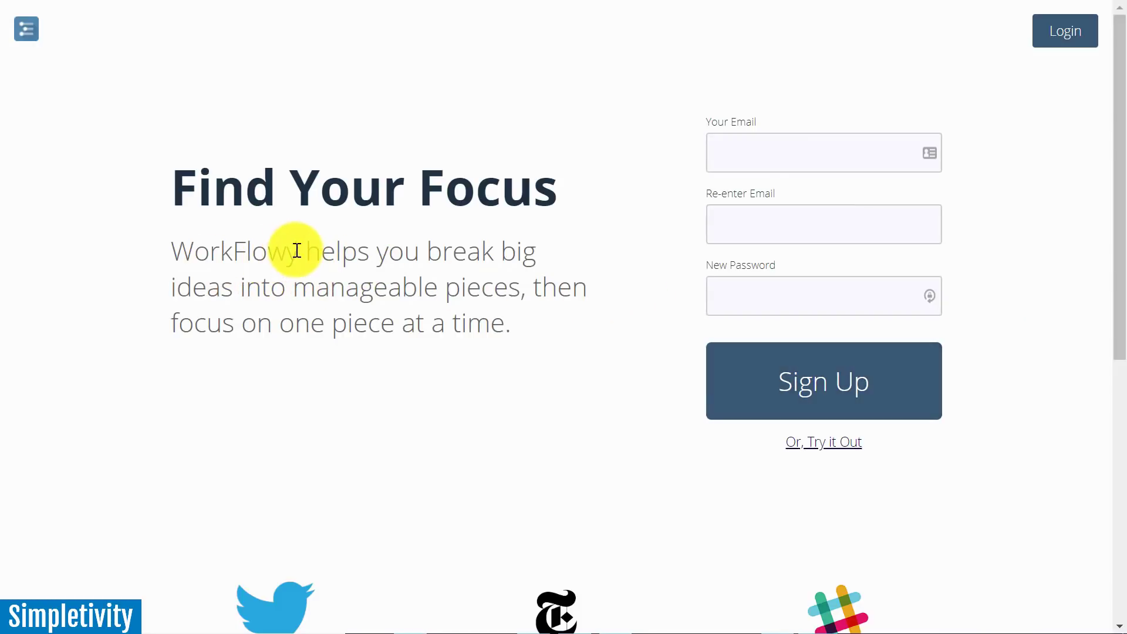
pyautogui.click(717, 153)
pyautogui.click(755, 240)
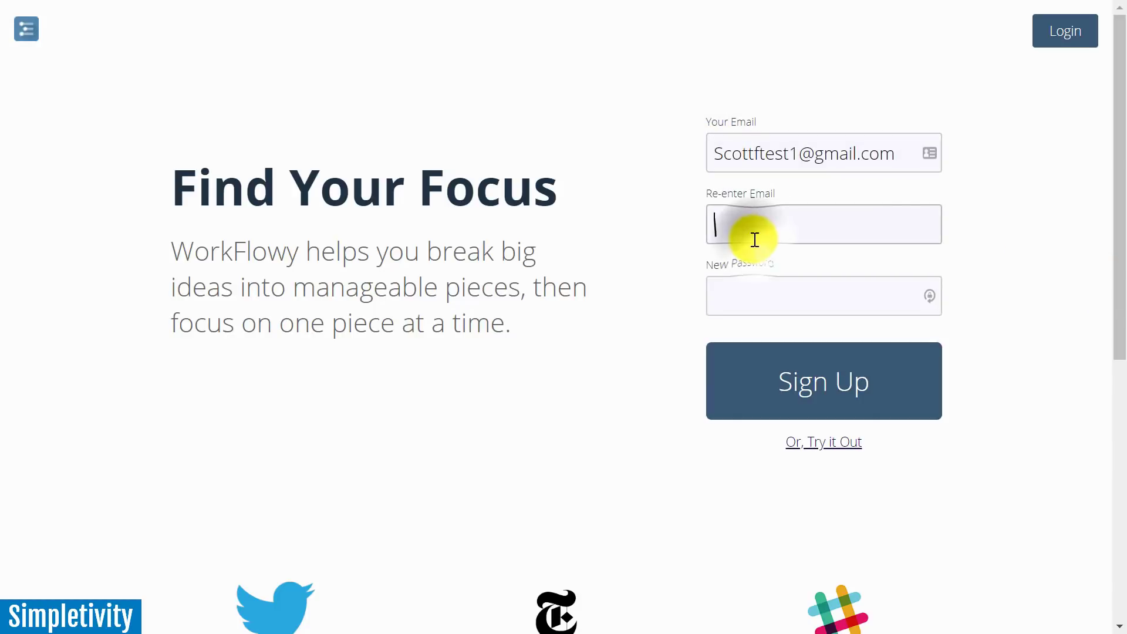
pyautogui.click(770, 295)
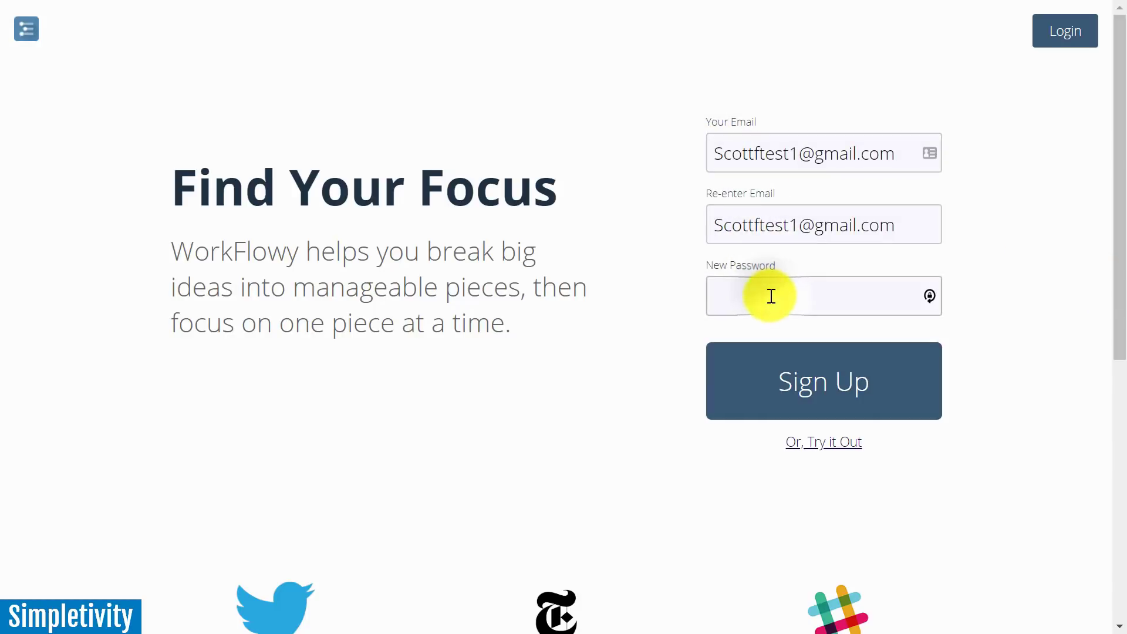
pyautogui.write('*****')
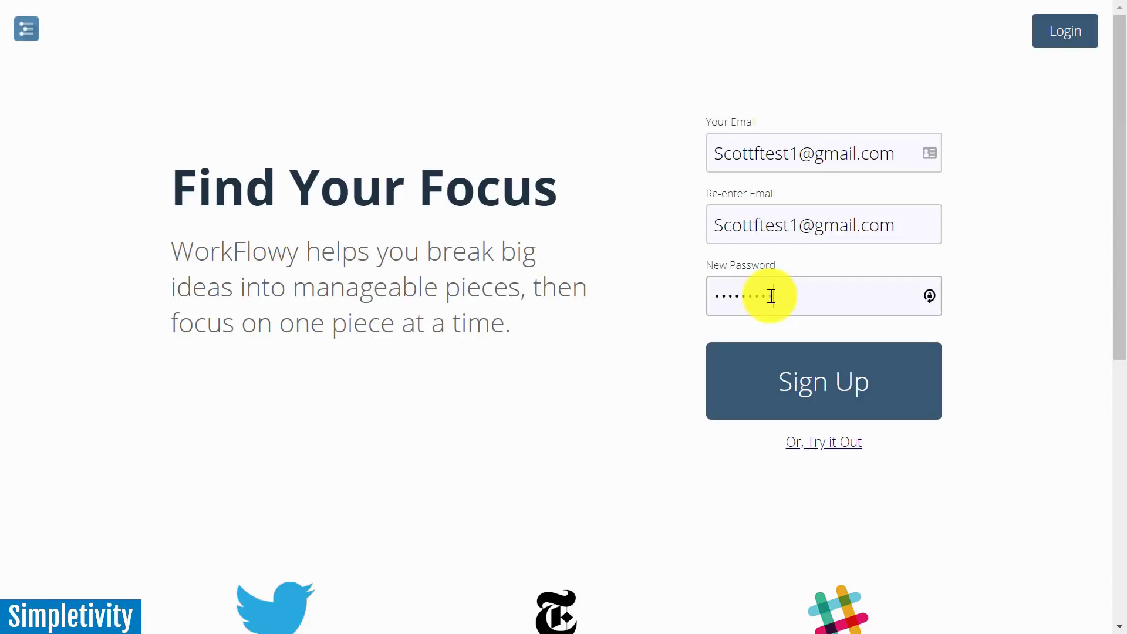
pyautogui.click(826, 385)
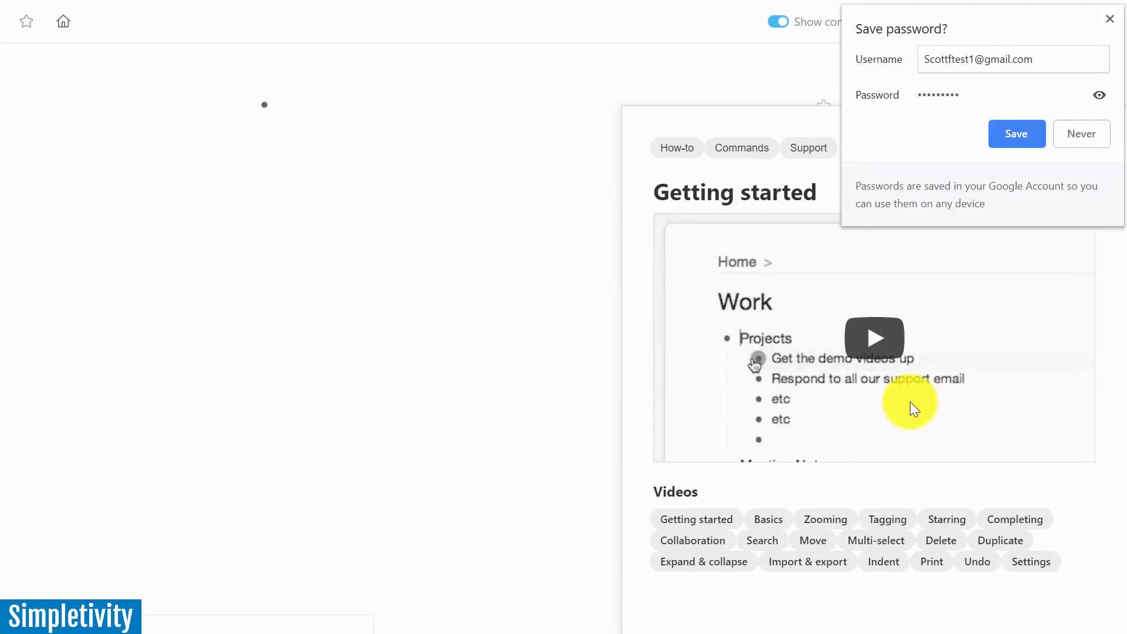
# Decline both password-saving prompts, pause the welcome video and close the Getting started panel
pyautogui.click(1082, 133)
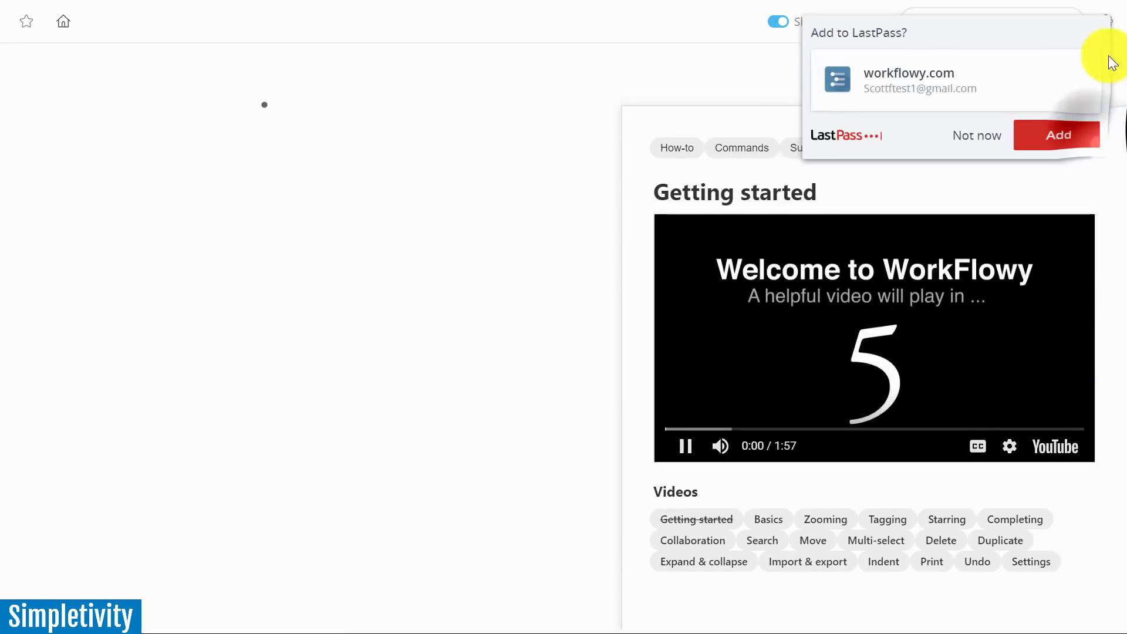
pyautogui.click(994, 133)
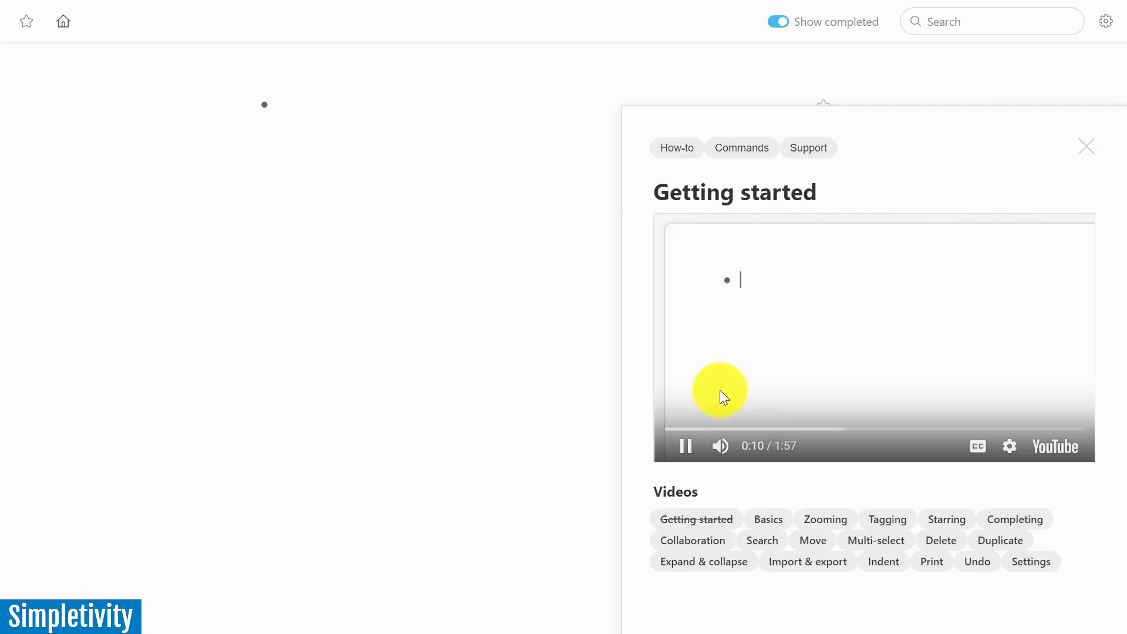
pyautogui.click(685, 449)
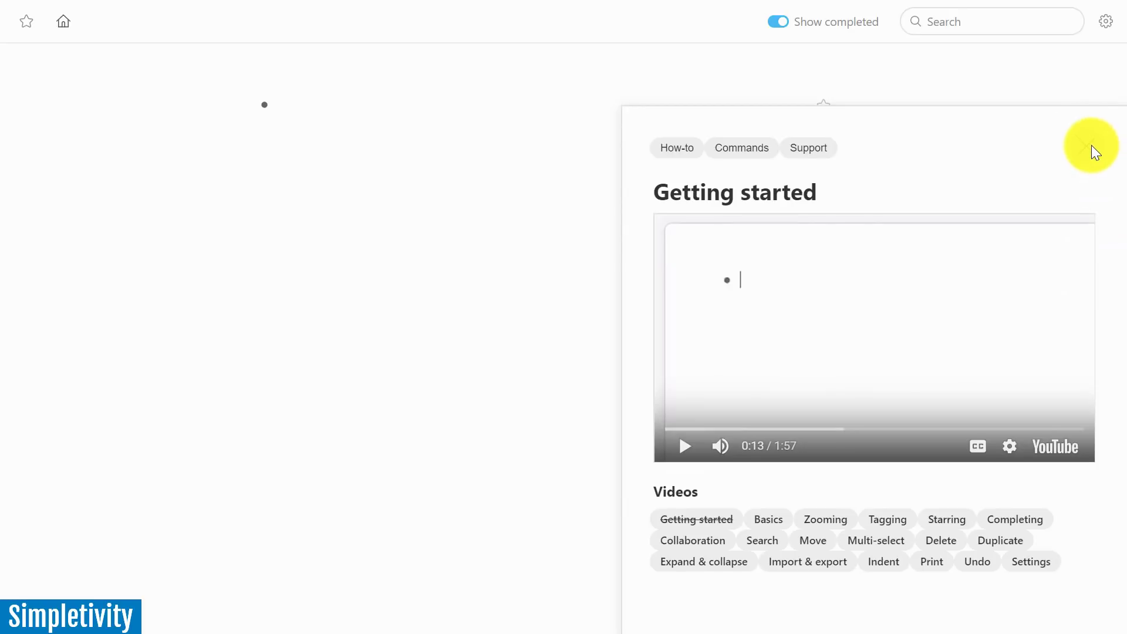
pyautogui.click(1090, 146)
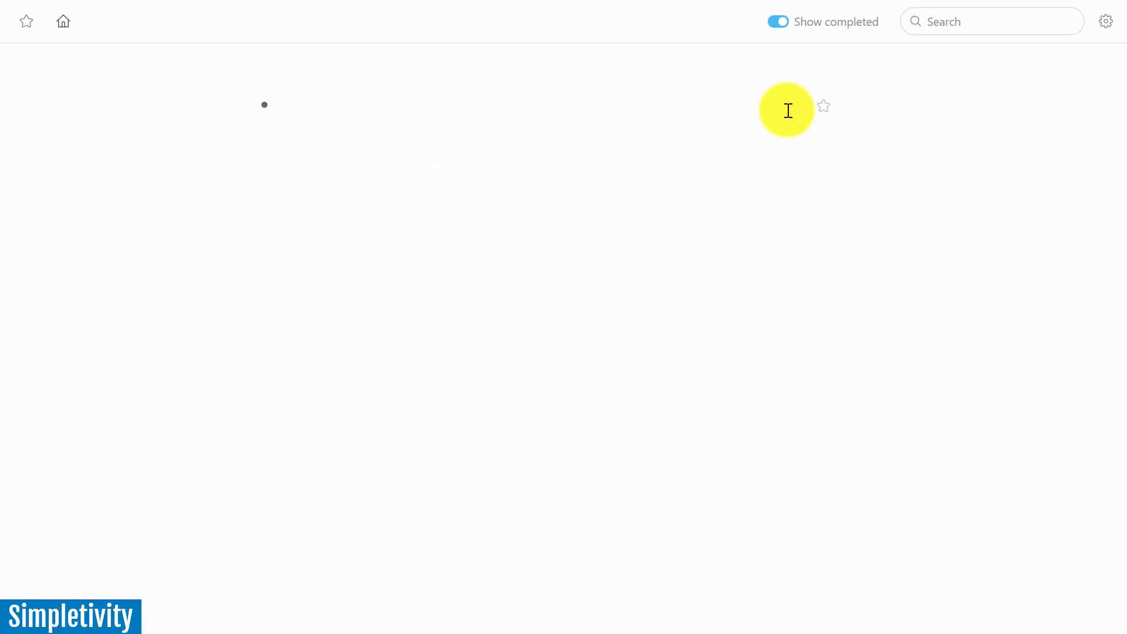
# Fill the outline with ';Bullet point 1', 'Bullet point 2', two empty items and an indented 'Notes' child
pyautogui.rightClick(271, 108)
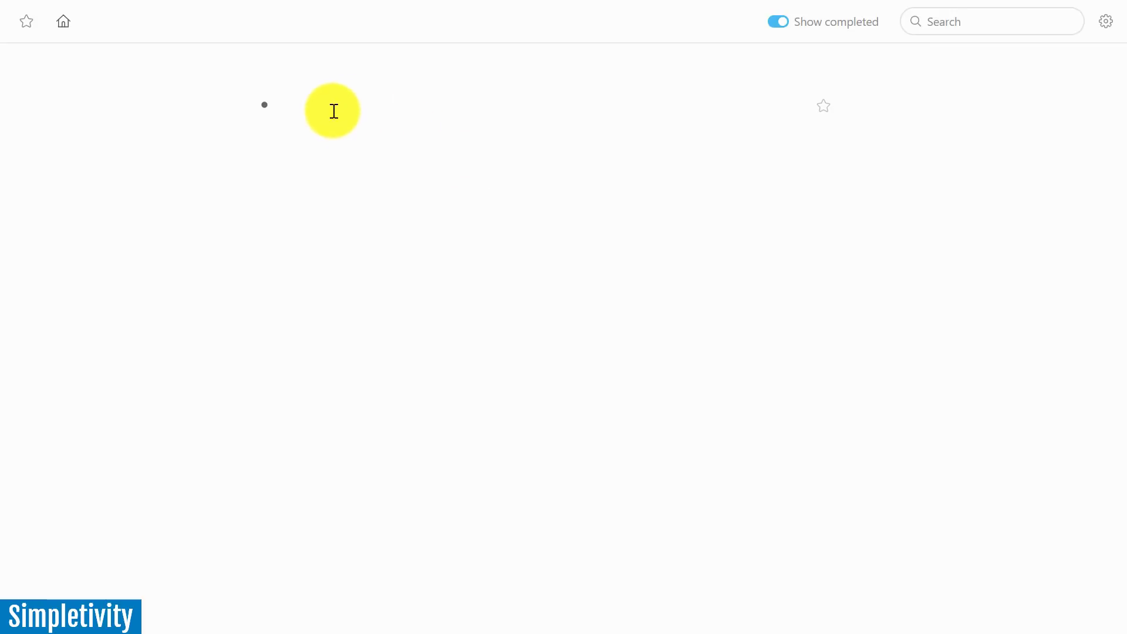
pyautogui.click(308, 103)
pyautogui.write(';')
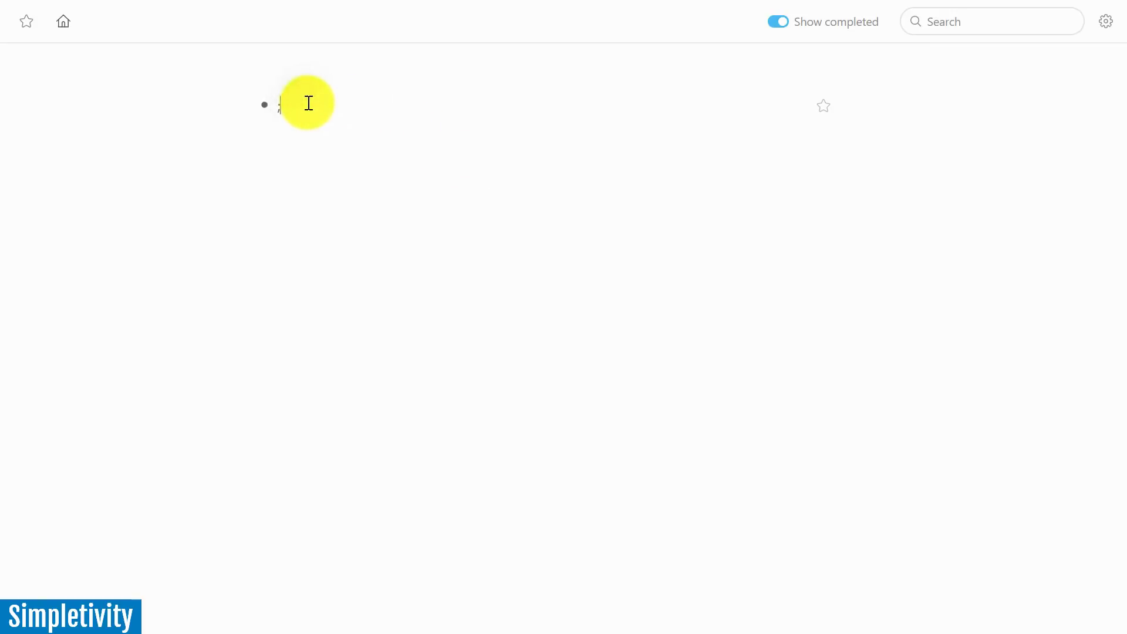
pyautogui.write('Bullet oo')
pyautogui.write(' 2')
pyautogui.press('Return')
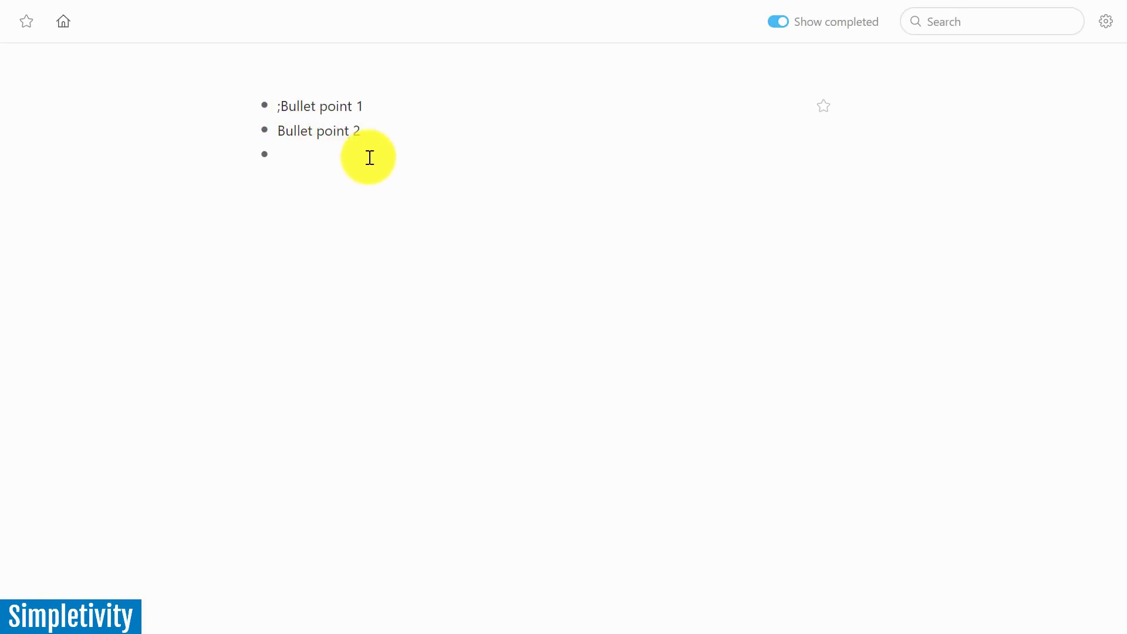
pyautogui.press('Tab')
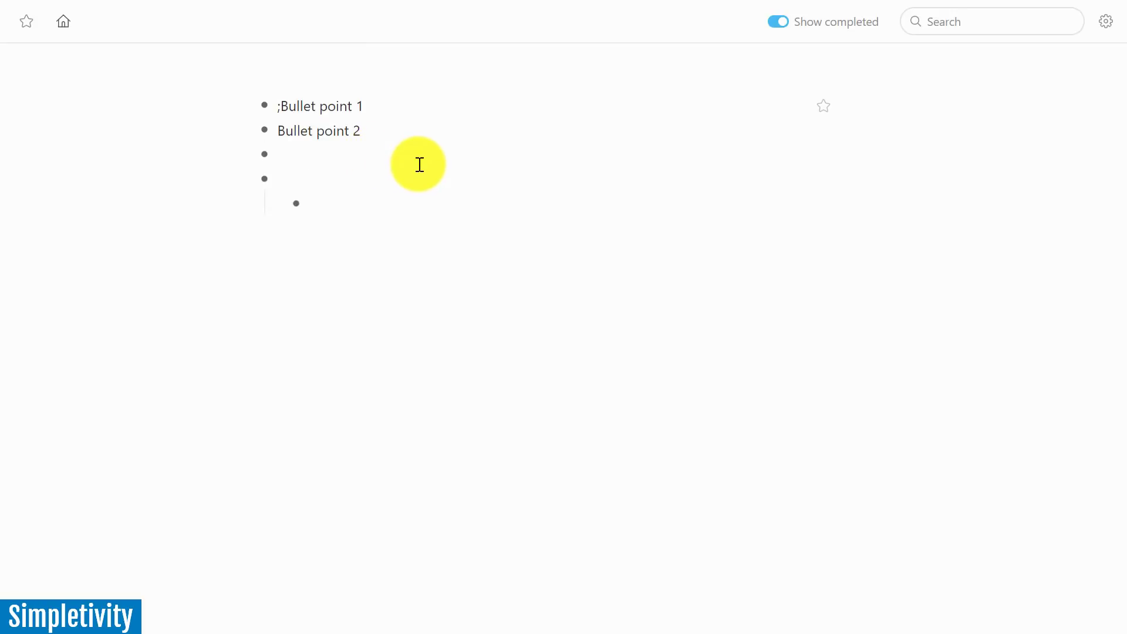
pyautogui.write('Nots')
pyautogui.press('BackSpace')
pyautogui.click(414, 297)
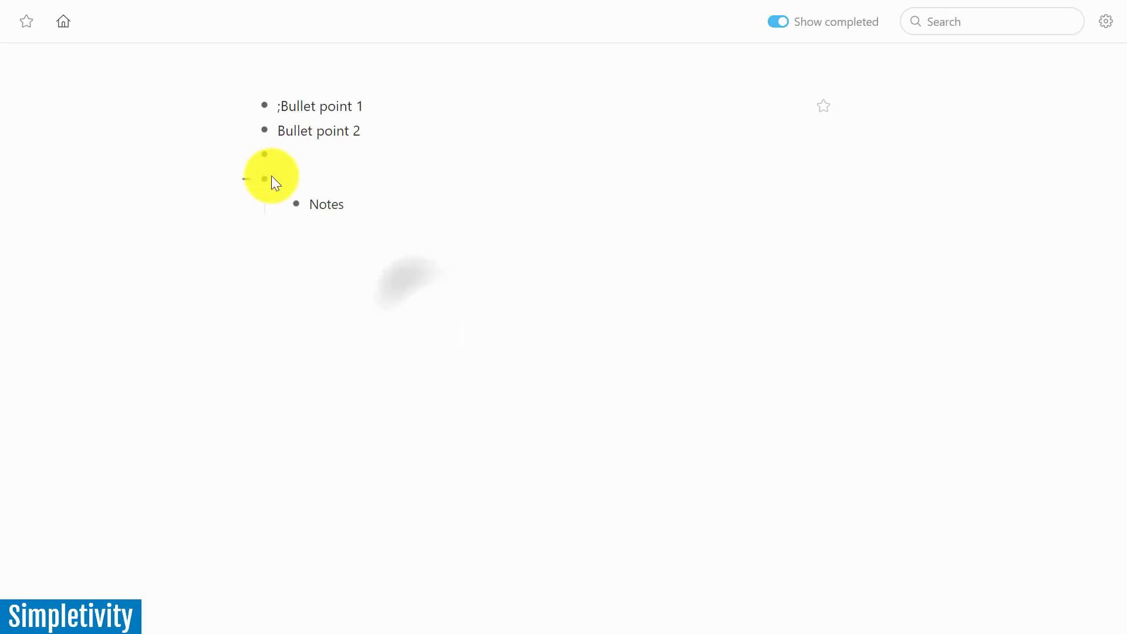
pyautogui.moveTo(265, 183)
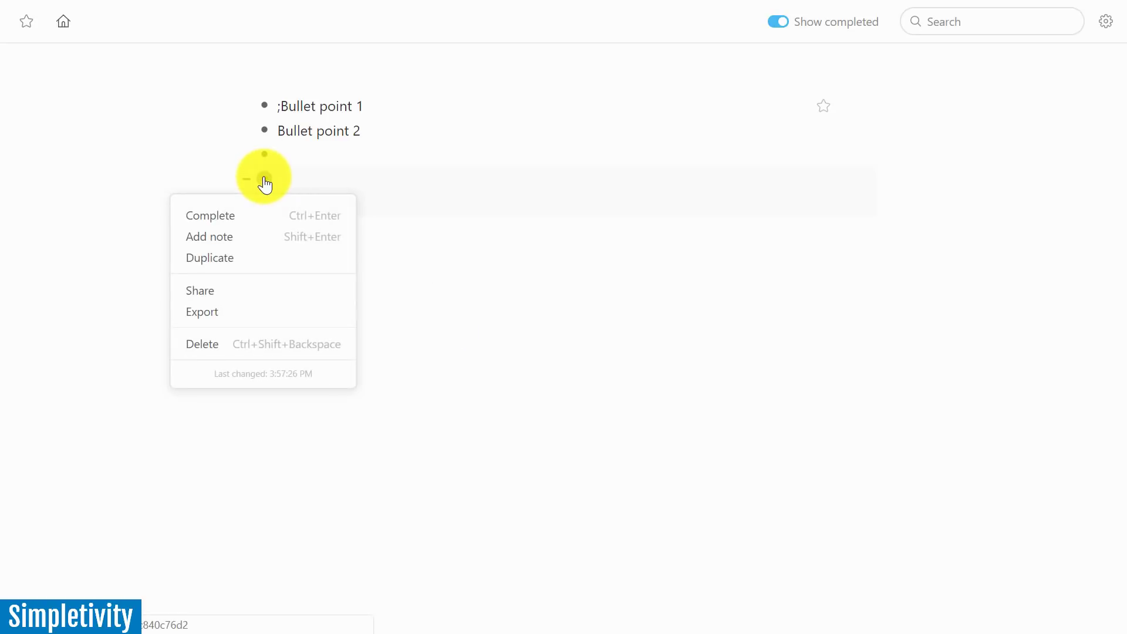
# Inside Notes, add the items 'Some additional text' and 'One more bullet point'
pyautogui.click(264, 181)
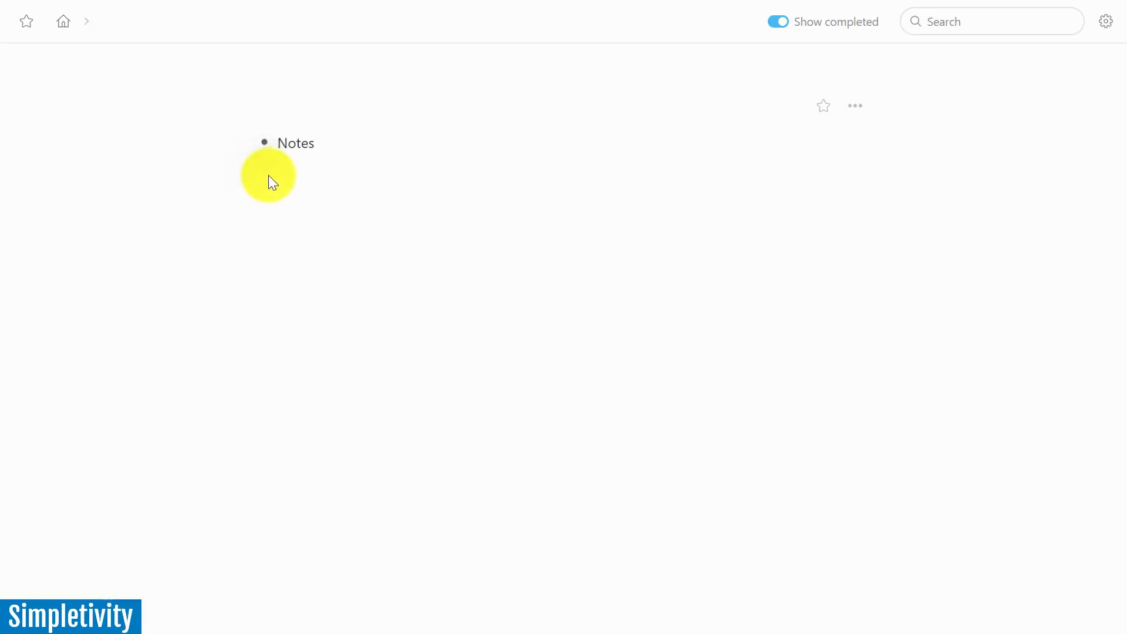
pyautogui.click(264, 144)
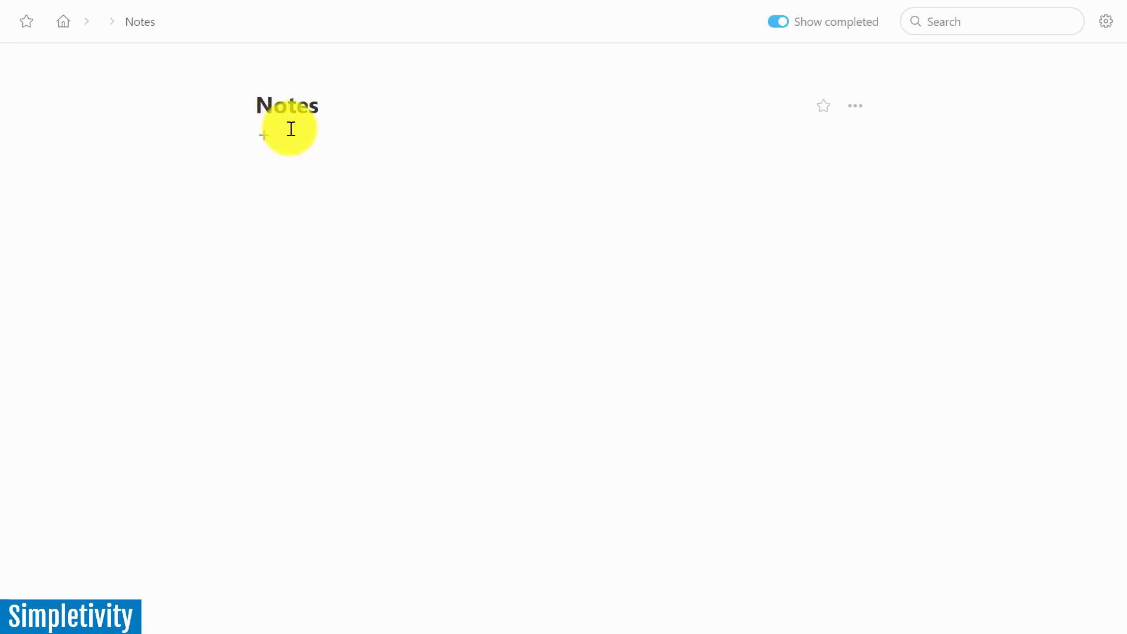
pyautogui.click(296, 139)
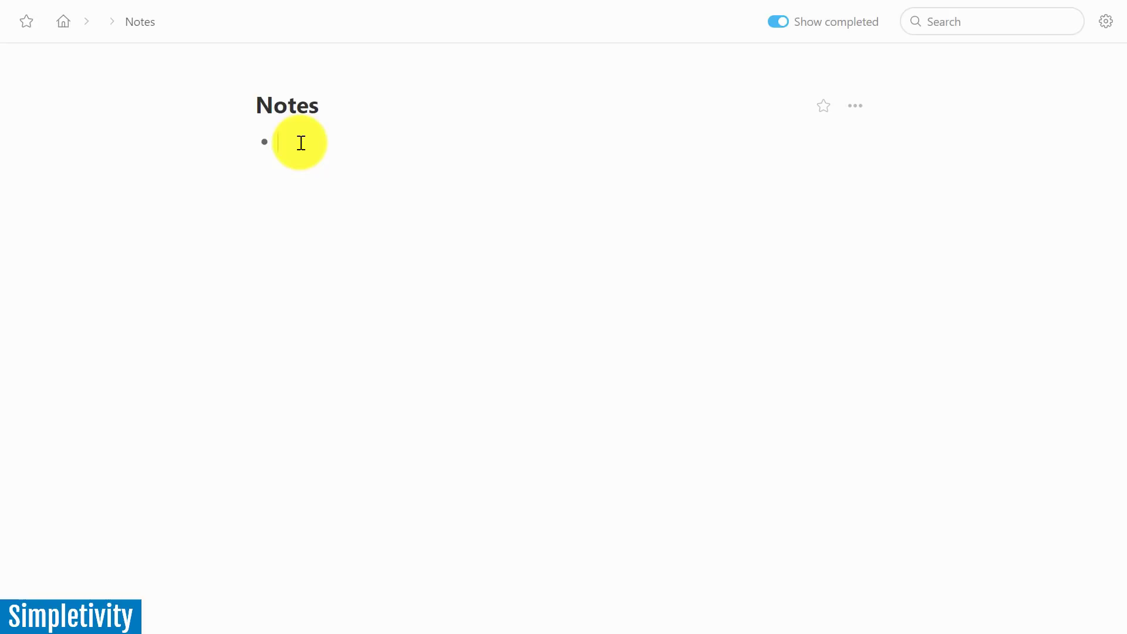
pyautogui.write('Some additiona')
pyautogui.press('Return')
pyautogui.press('BackSpace')
pyautogui.press('BackSpace')
pyautogui.press('BackSpace')
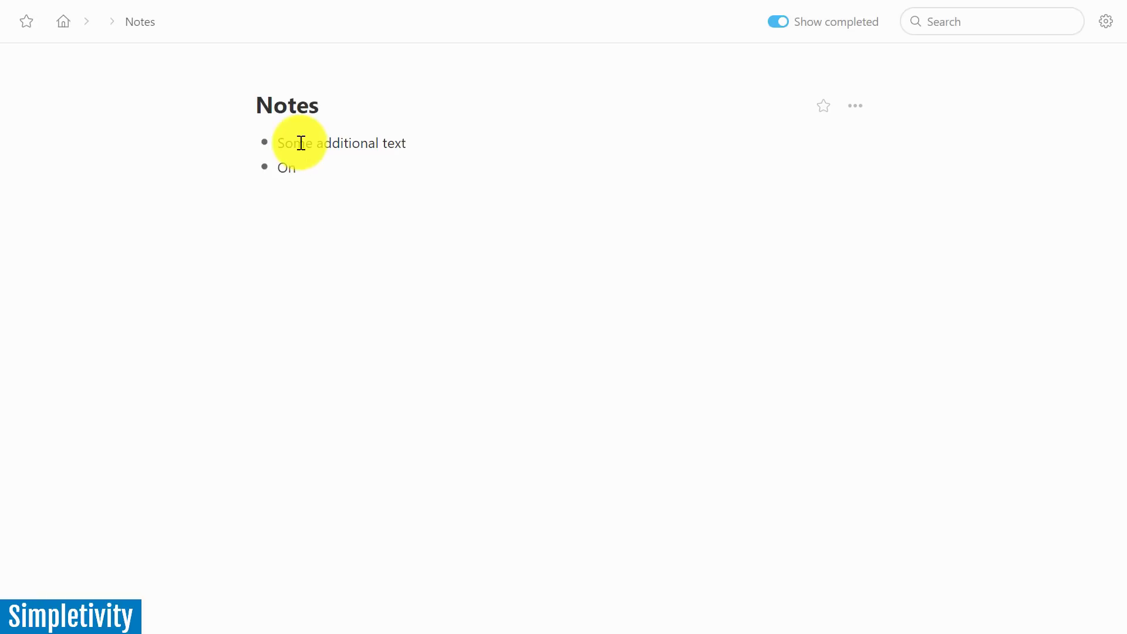
pyautogui.write('e more bullet point')
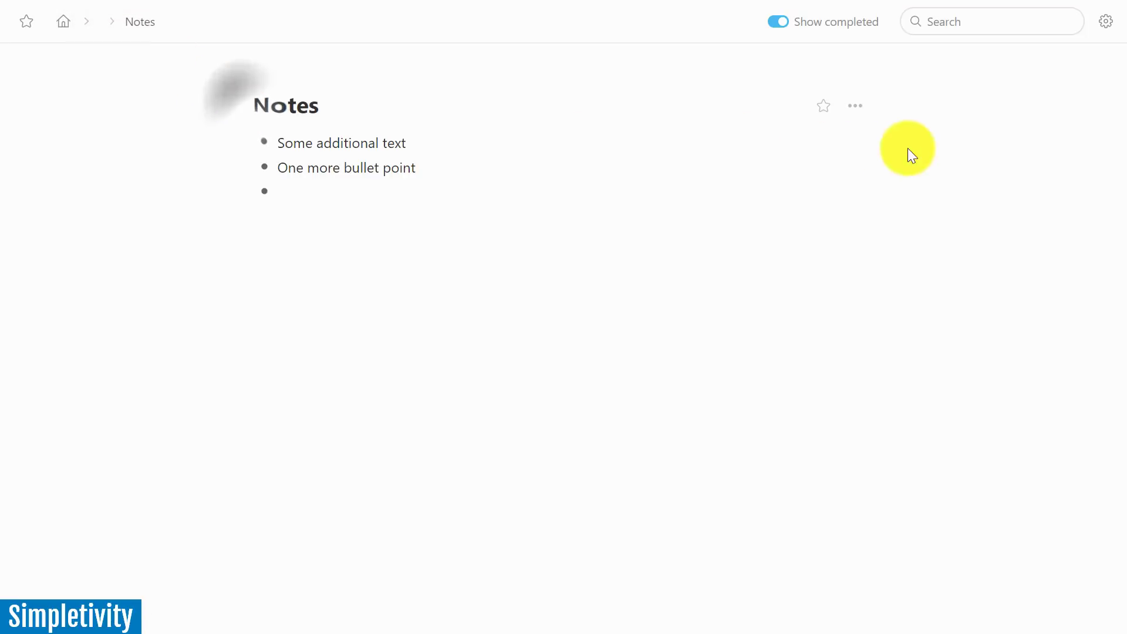
# Dismiss the Notes options menu without choosing anything and return to the top-level outline
pyautogui.click(855, 105)
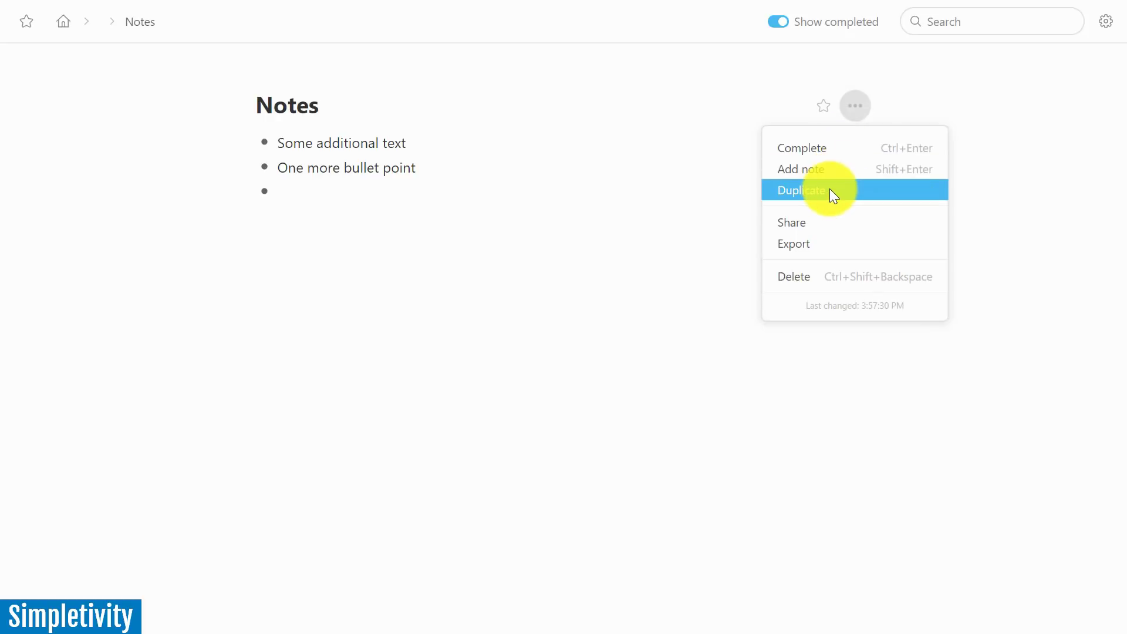
pyautogui.click(375, 285)
pyautogui.click(285, 111)
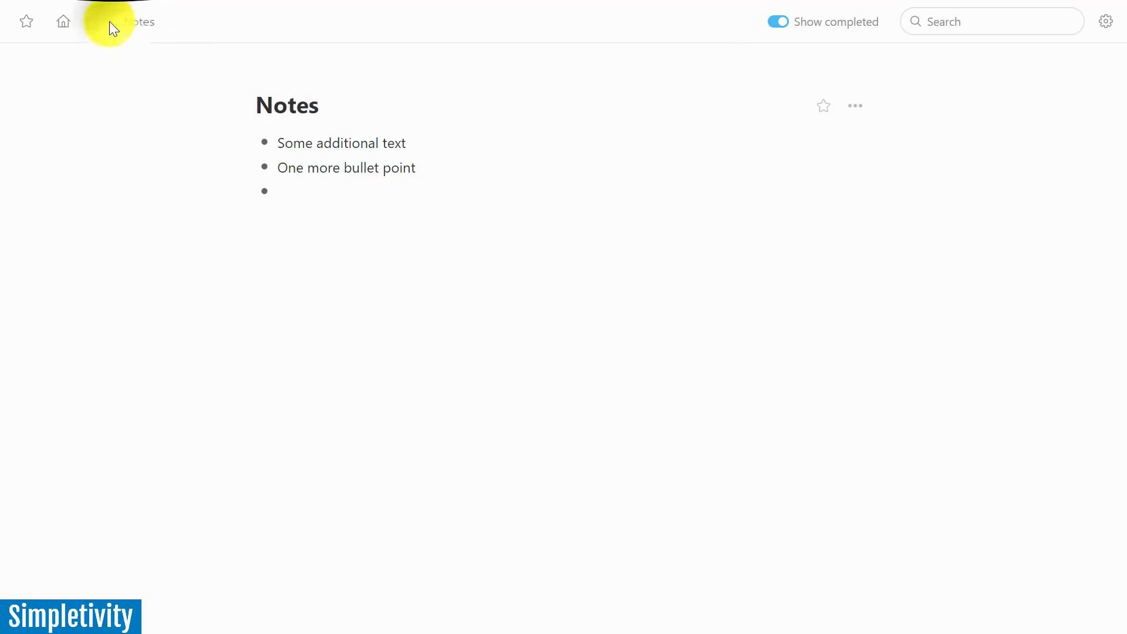
pyautogui.click(64, 22)
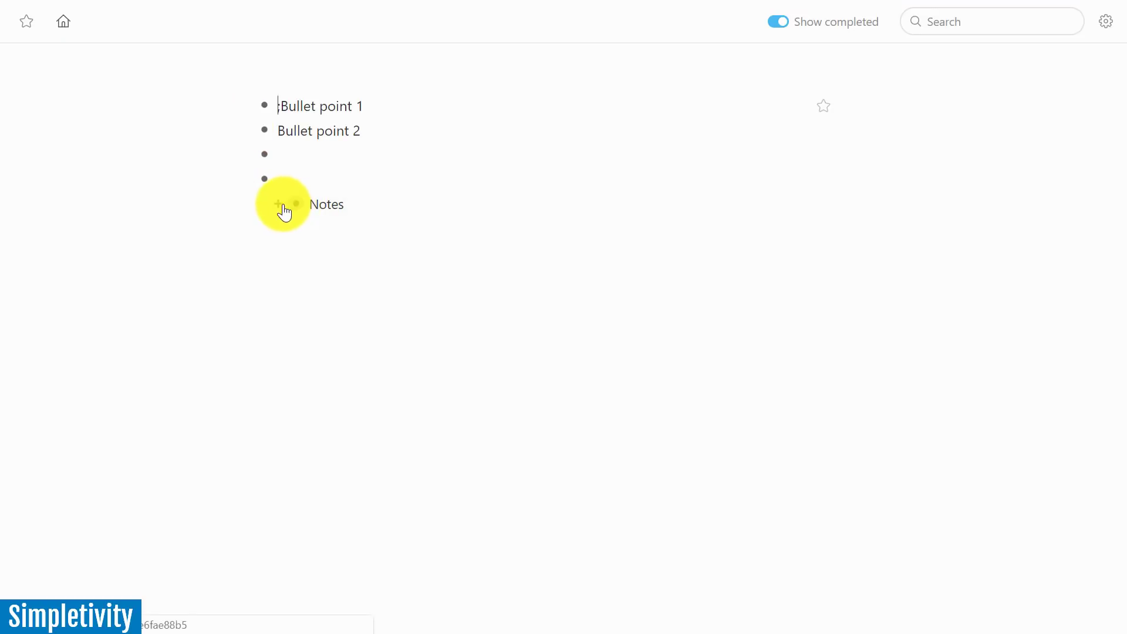
pyautogui.click(278, 209)
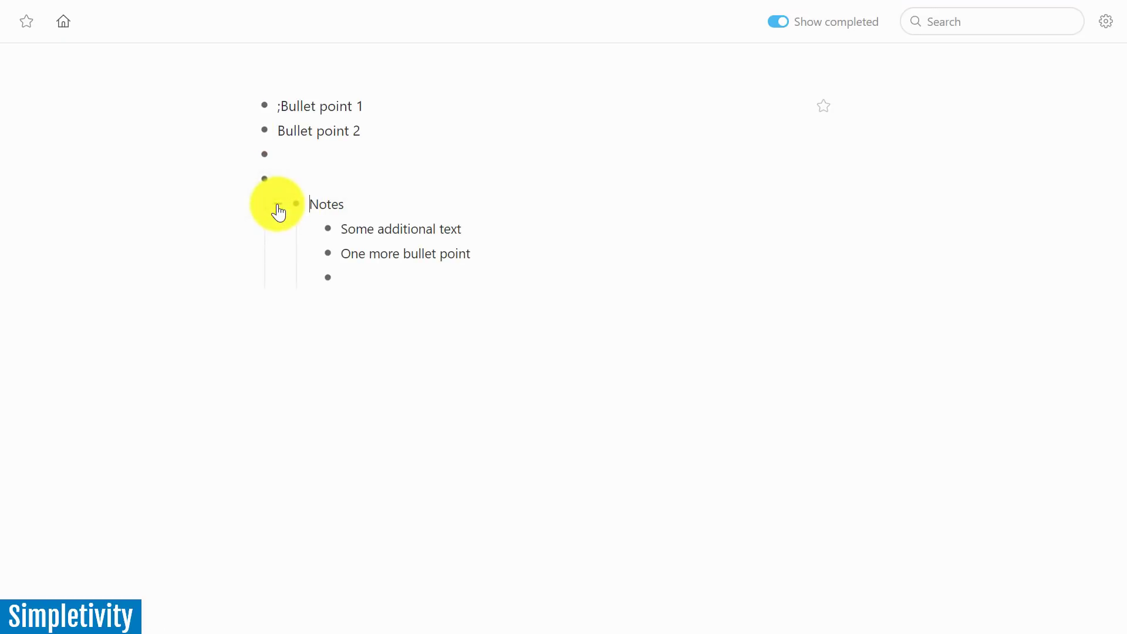
pyautogui.click(279, 209)
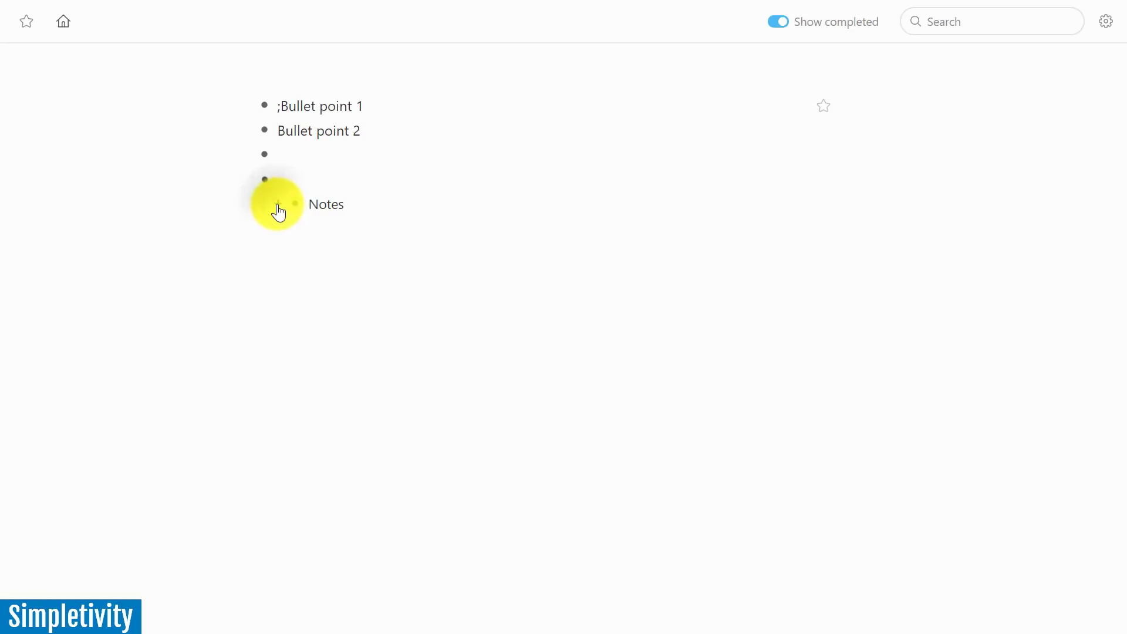
pyautogui.click(278, 210)
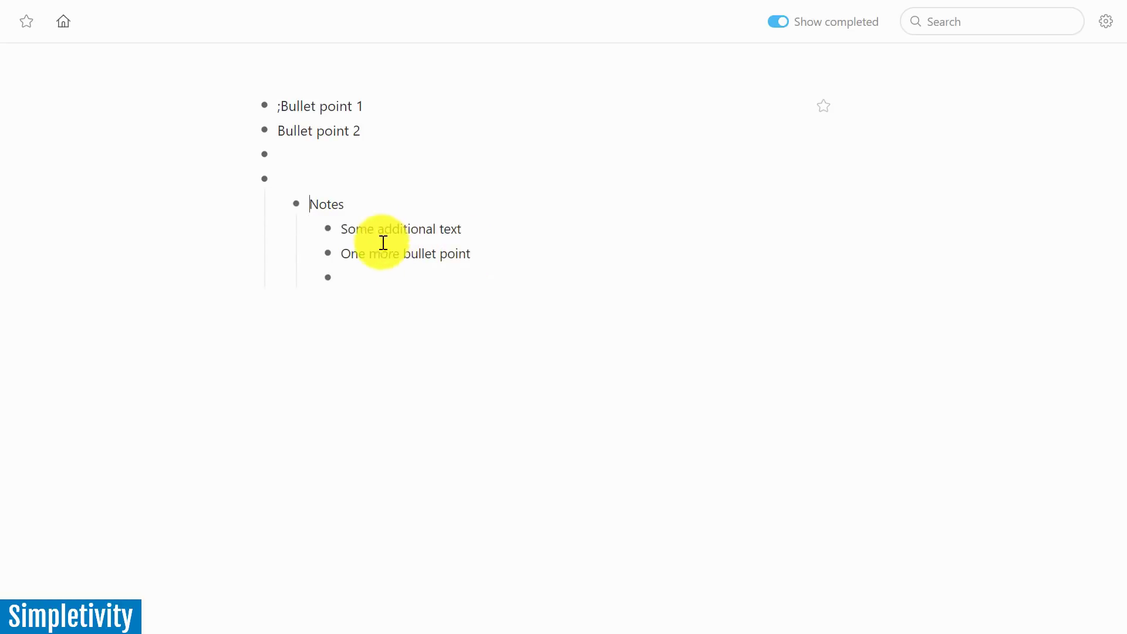
pyautogui.click(365, 273)
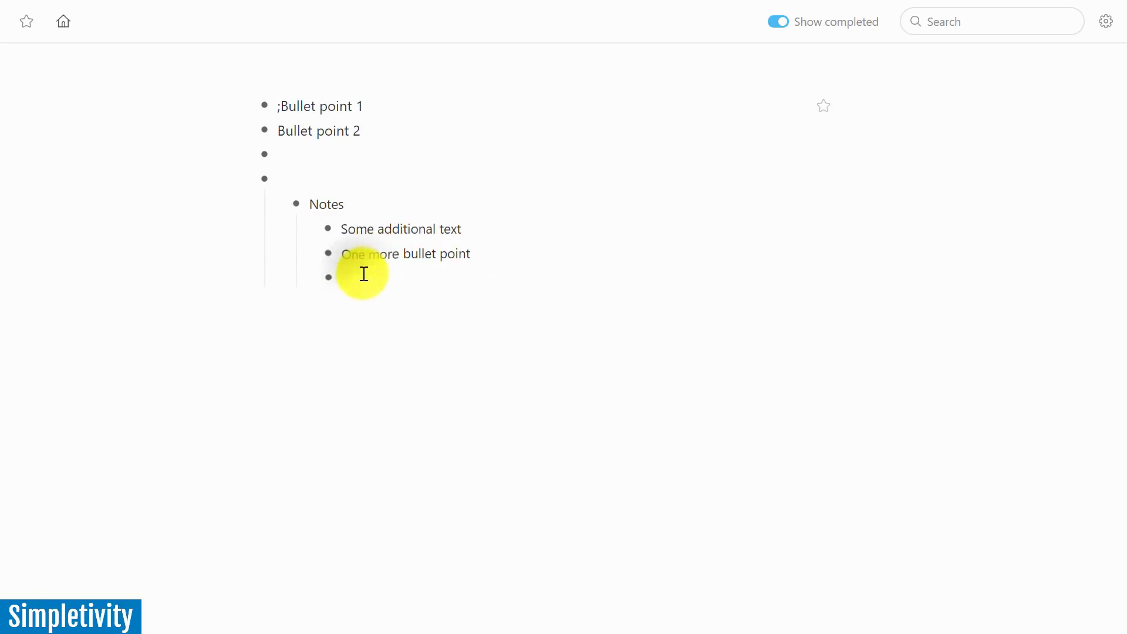
pyautogui.rightClick(295, 205)
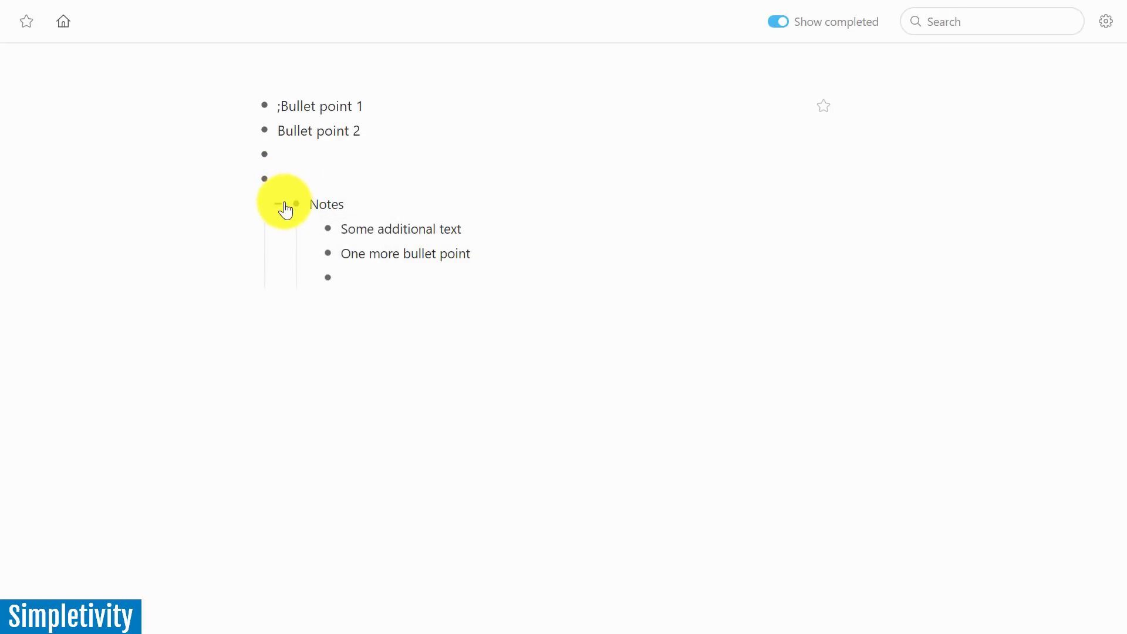
pyautogui.click(280, 206)
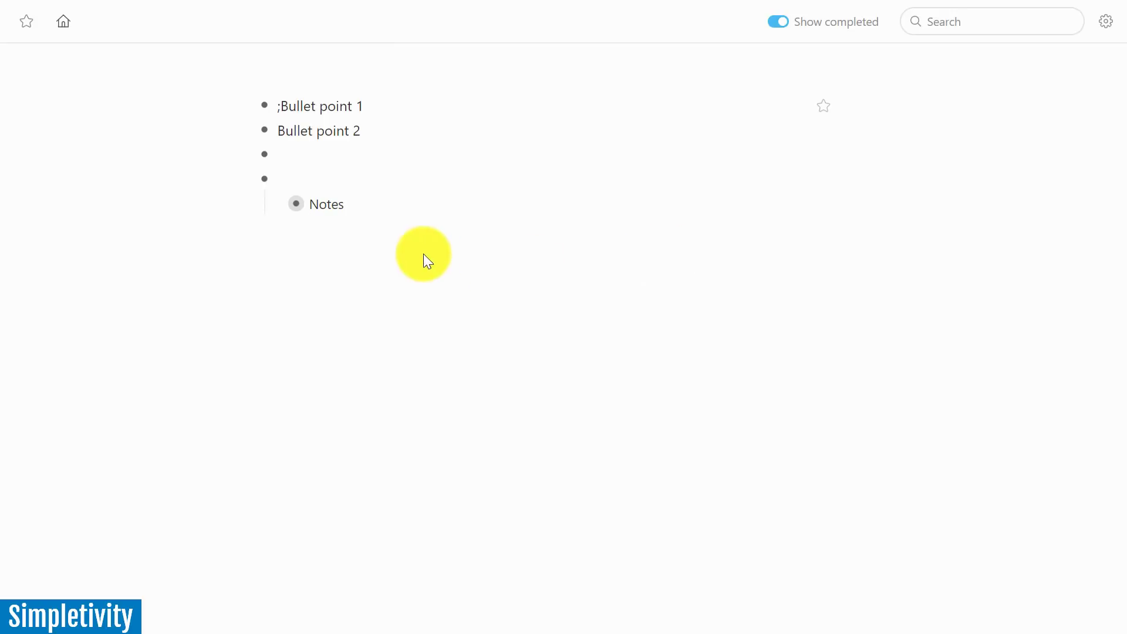
pyautogui.click(278, 204)
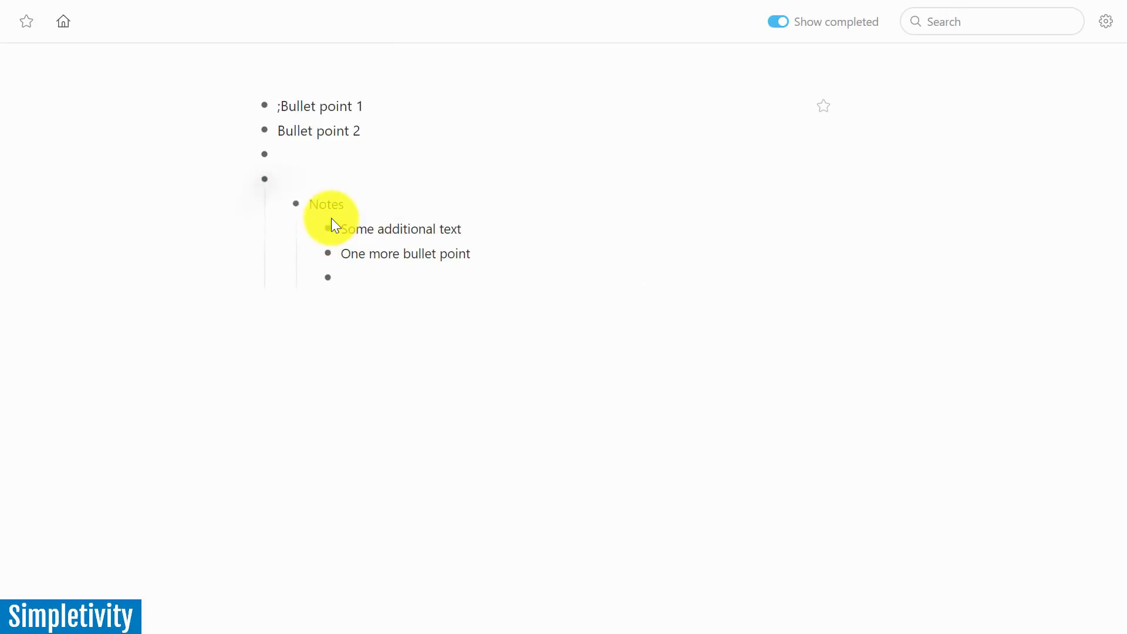
# Under 'Some additional text', add the sub-item 'More text even deeper down the trail'
pyautogui.click(296, 205)
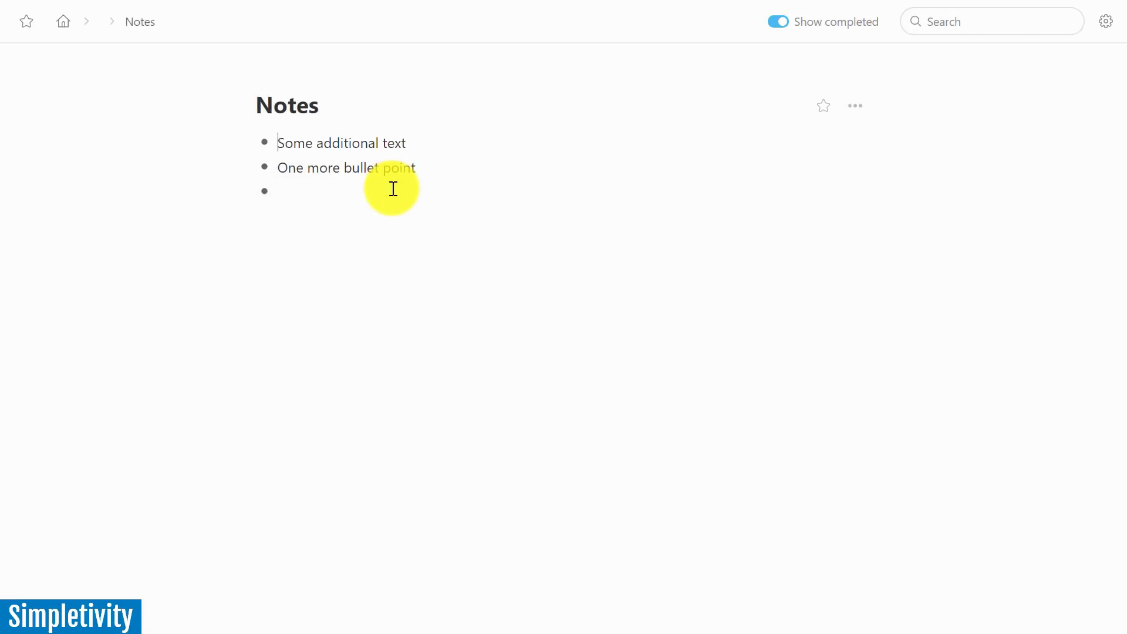
pyautogui.click(264, 147)
pyautogui.click(341, 142)
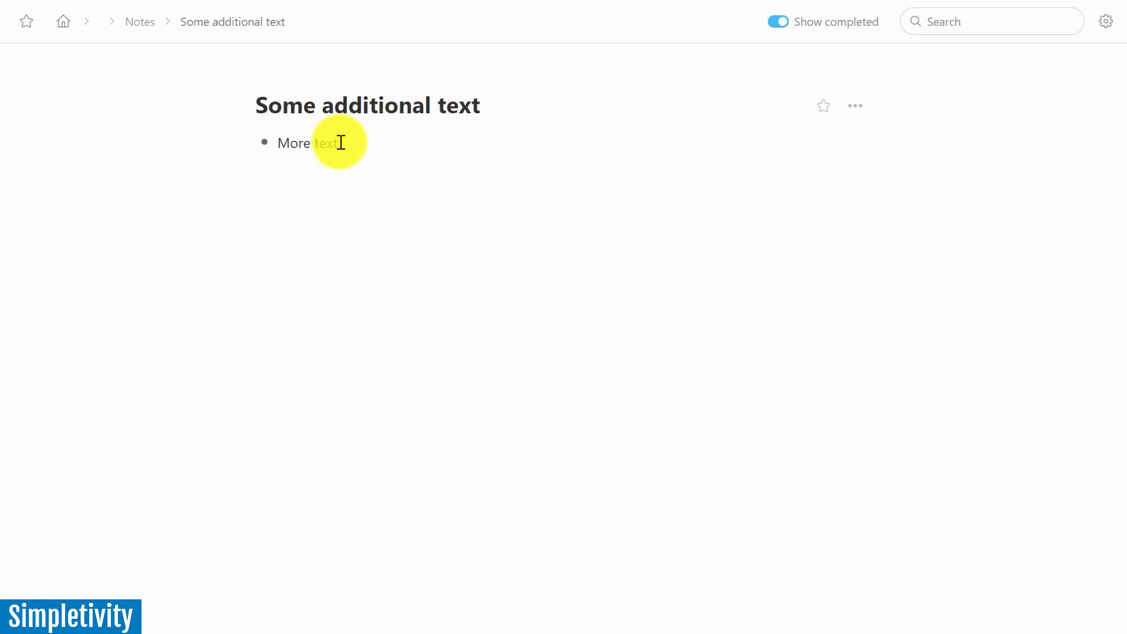
pyautogui.write('More text even depe')
pyautogui.press('BackSpace')
pyautogui.press('BackSpace')
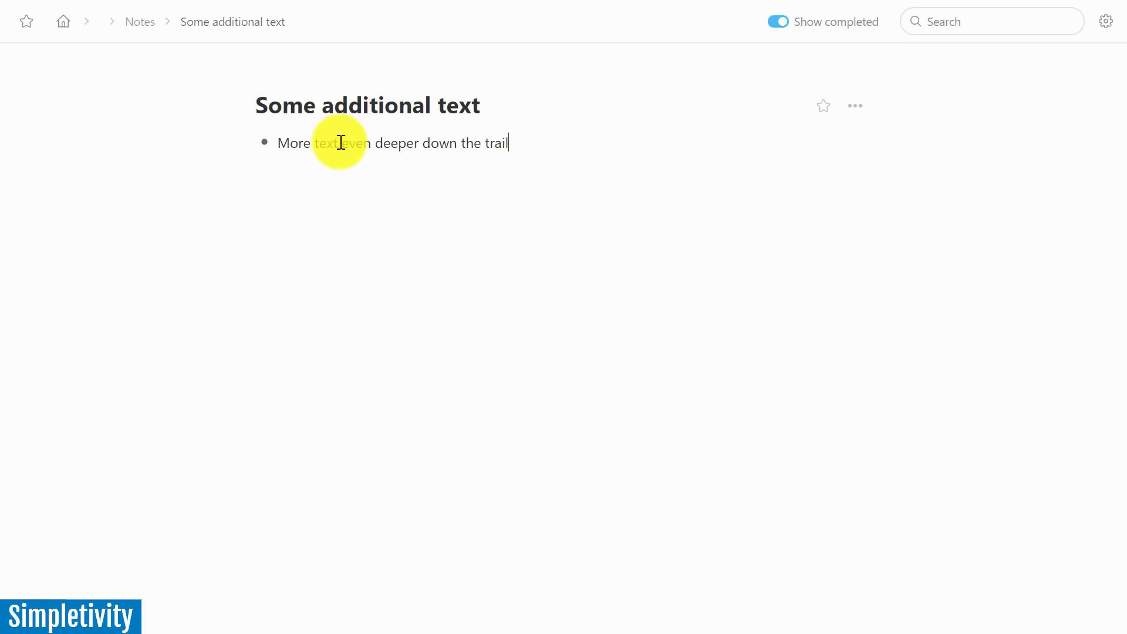
# Go back via Notes to the home outline and expand 'Some additional text' to show its child
pyautogui.click(137, 23)
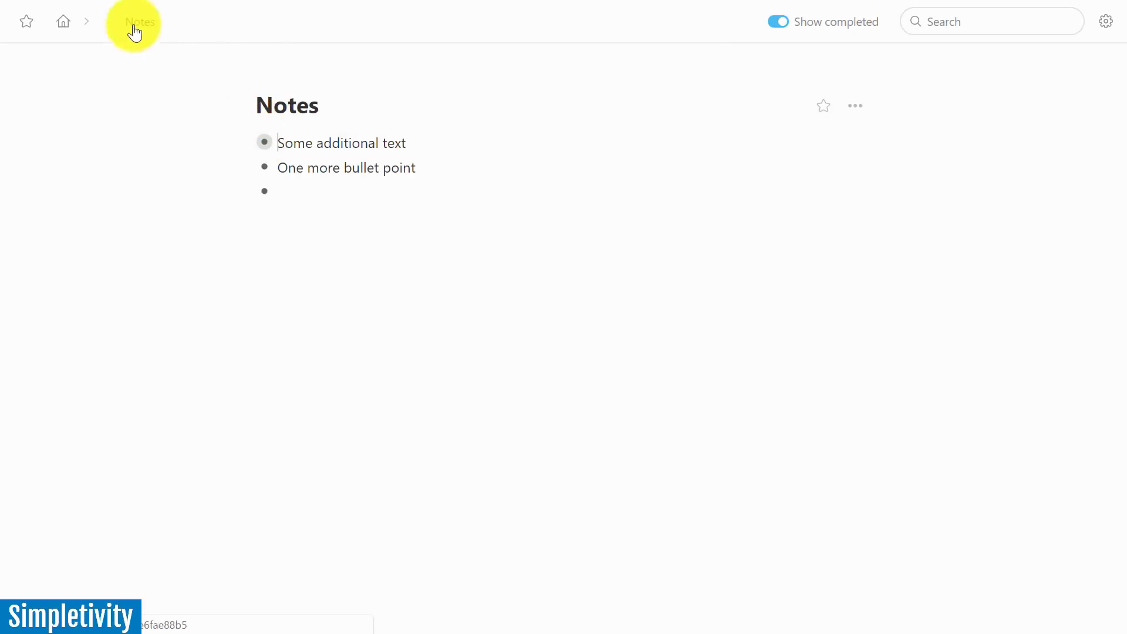
pyautogui.click(63, 24)
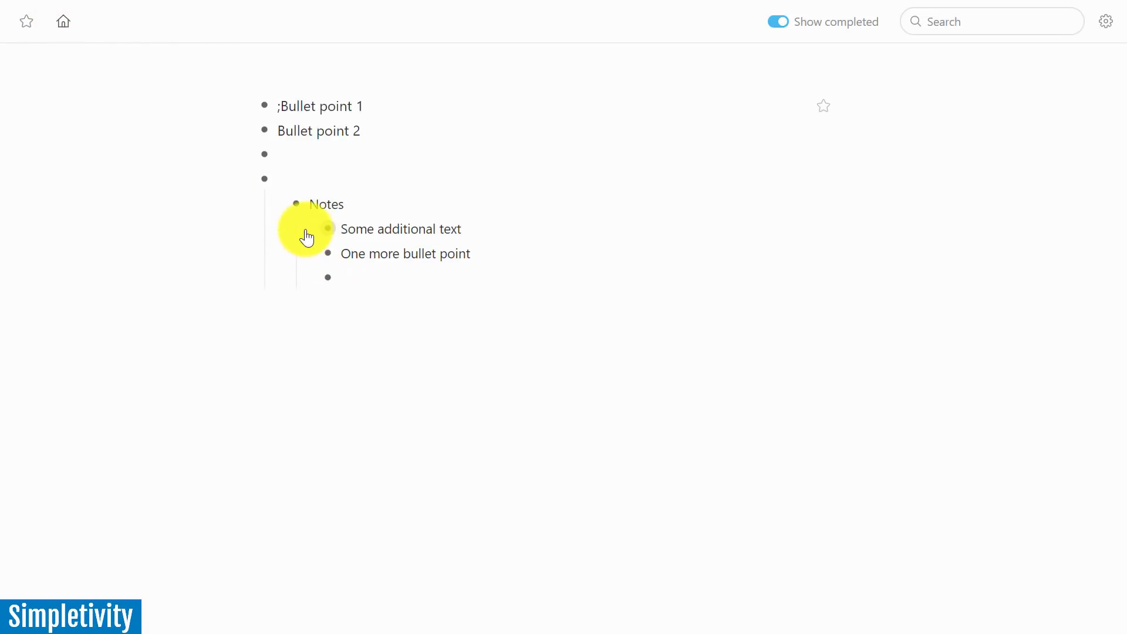
pyautogui.click(306, 230)
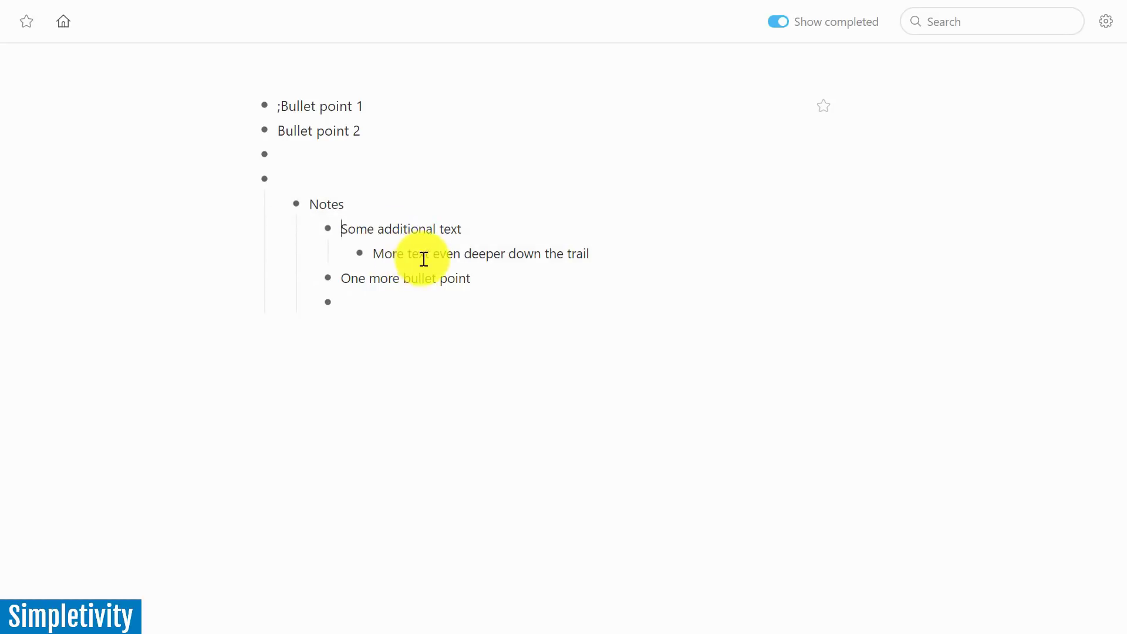
pyautogui.moveTo(332, 310)
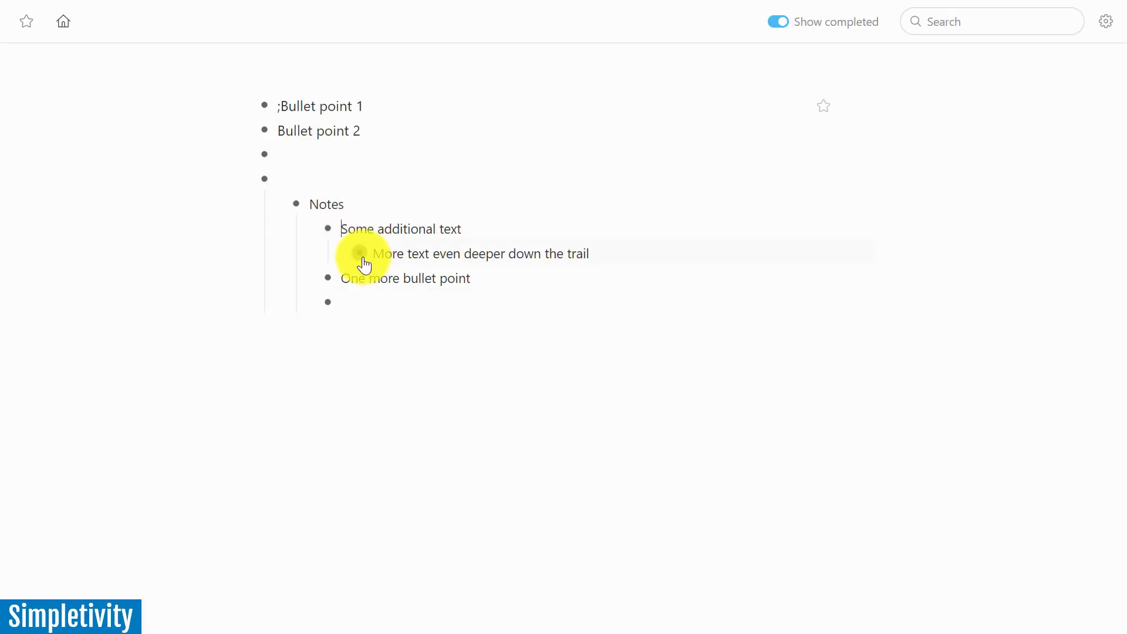
pyautogui.moveTo(358, 254)
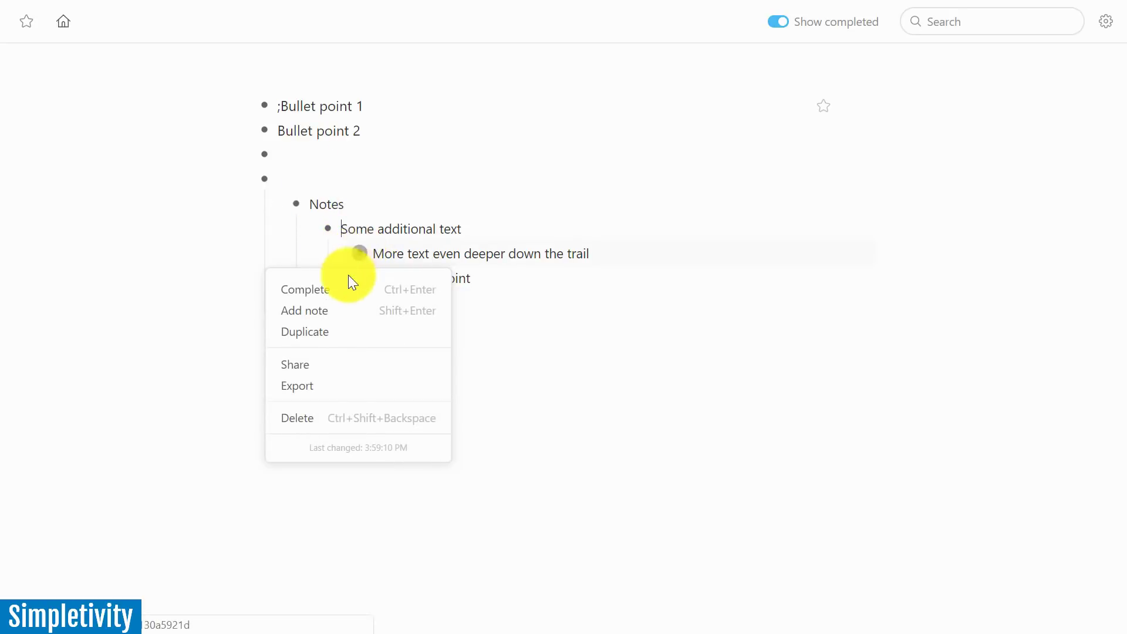
pyautogui.click(321, 296)
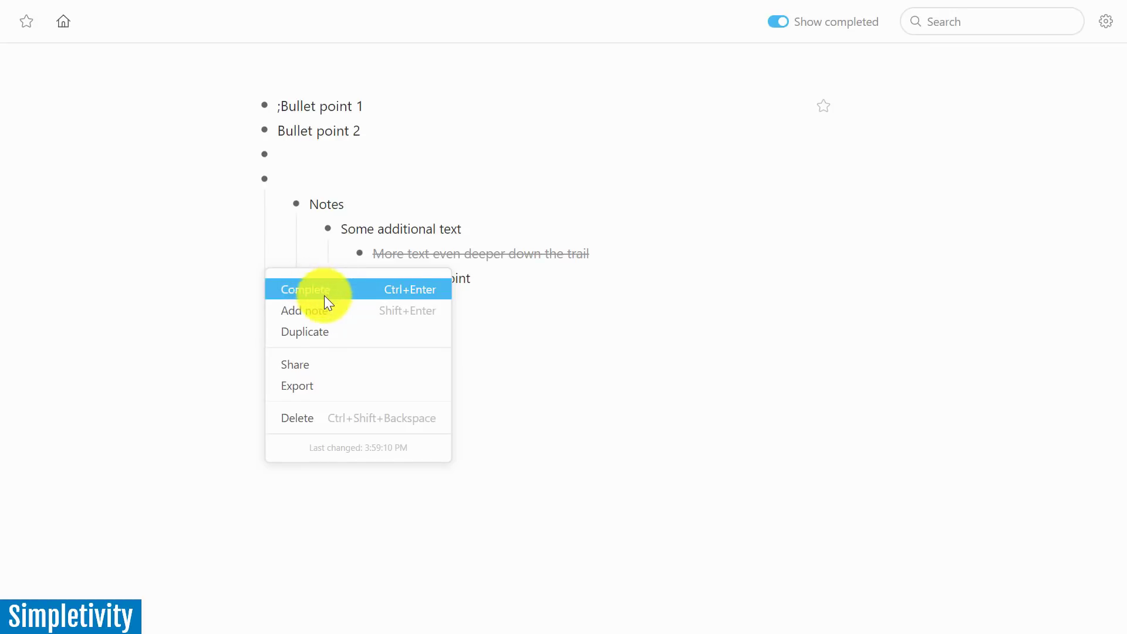
pyautogui.click(359, 257)
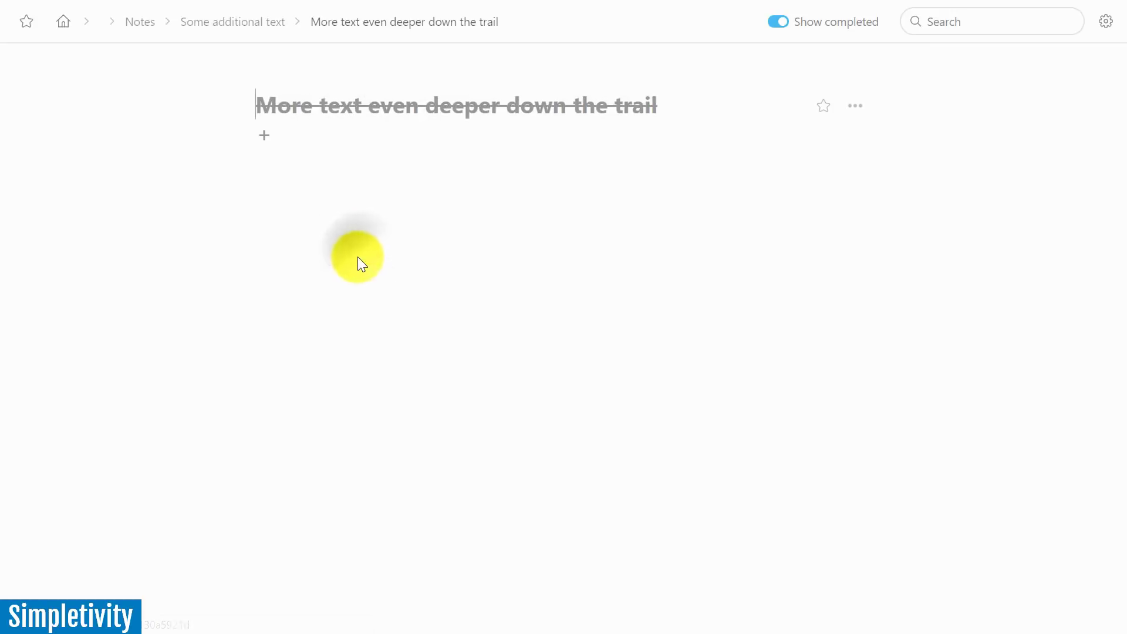
pyautogui.click(251, 22)
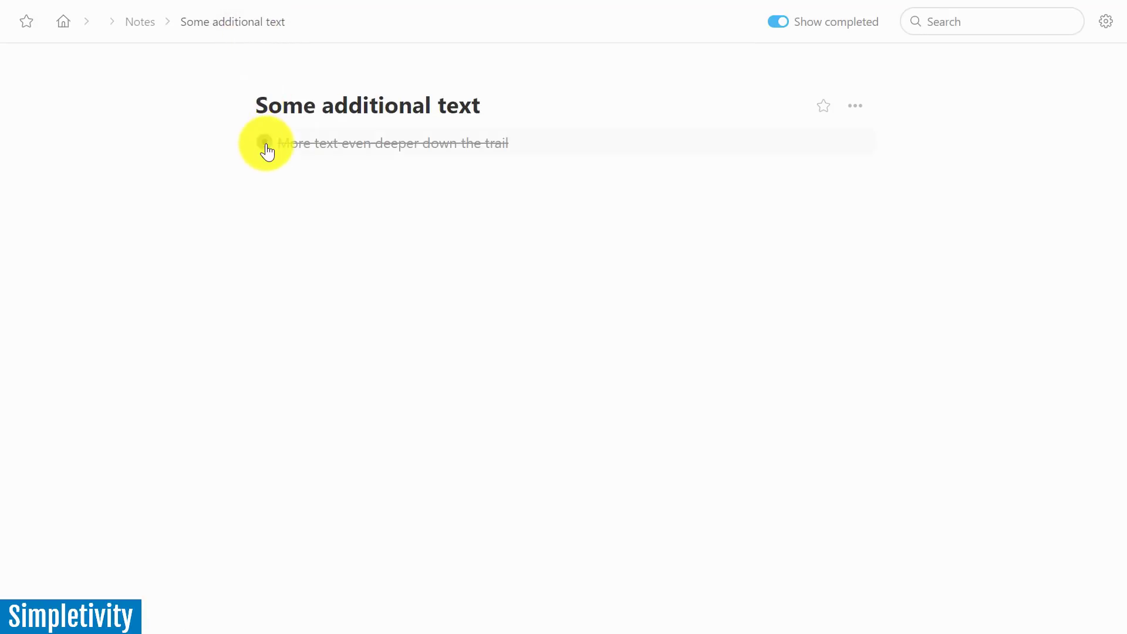
pyautogui.moveTo(264, 146)
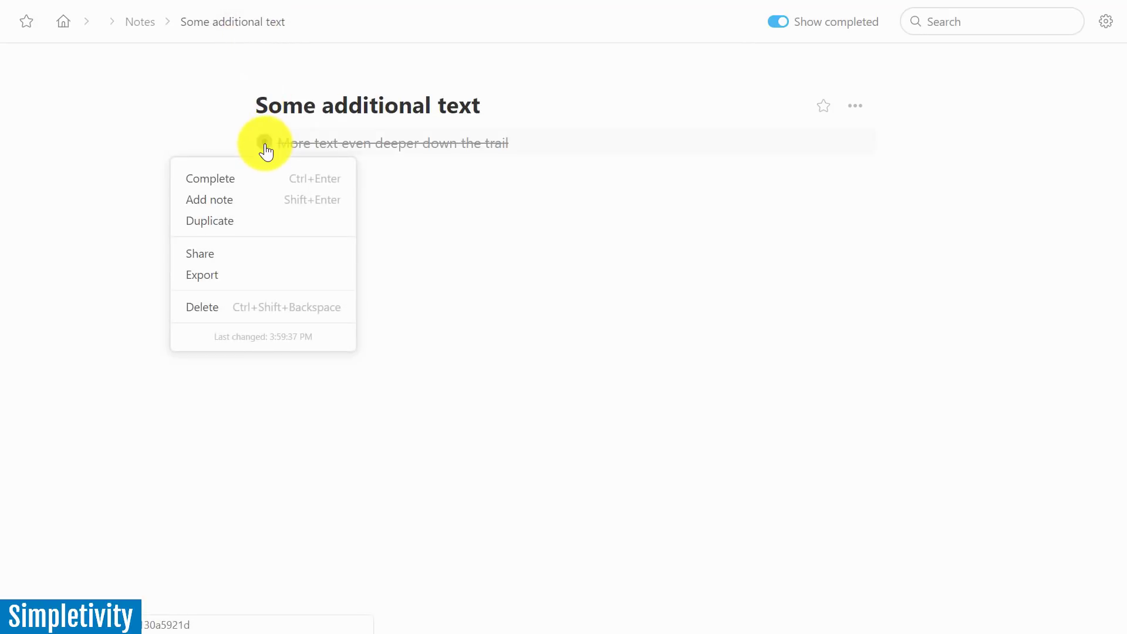
pyautogui.click(202, 178)
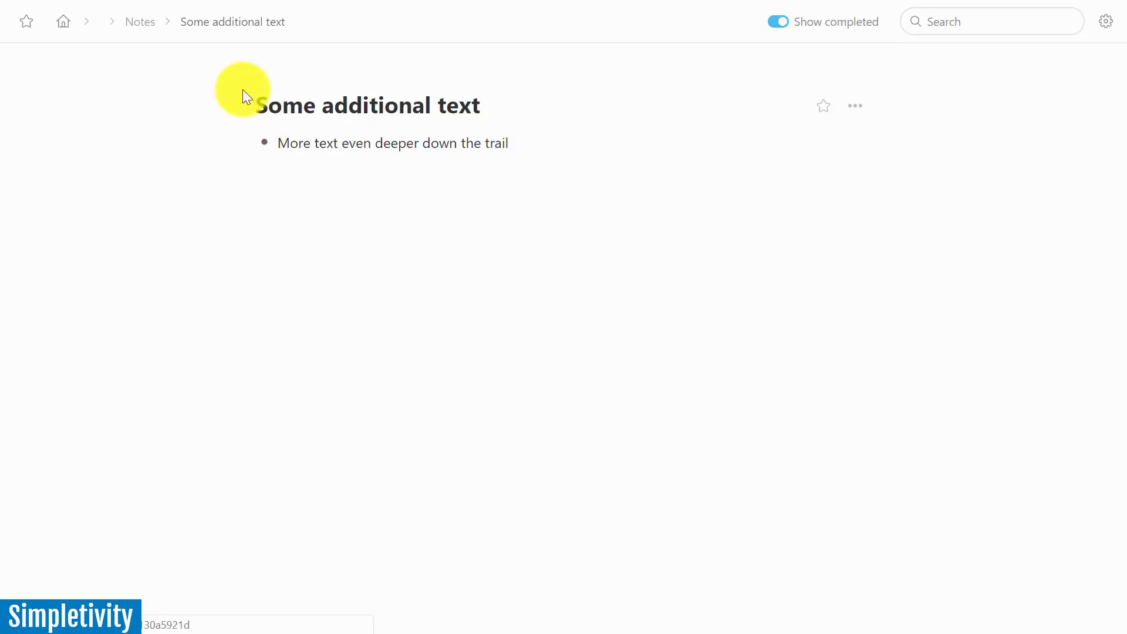
pyautogui.click(65, 26)
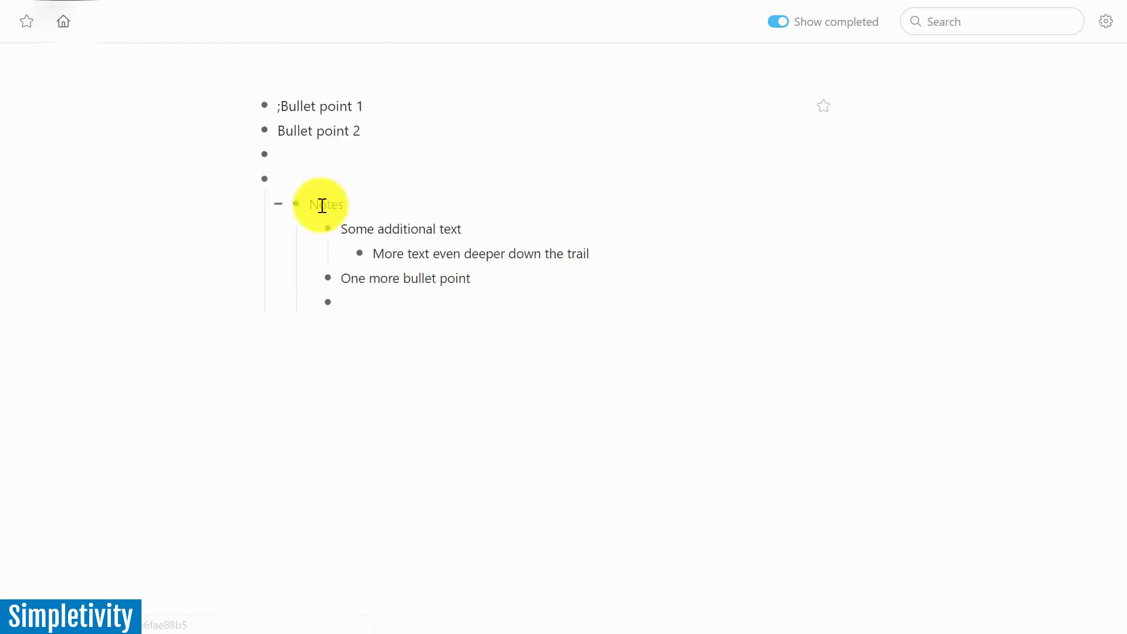
# Add an empty note beneath 'Some additional text' from its bullet menu
pyautogui.moveTo(329, 238)
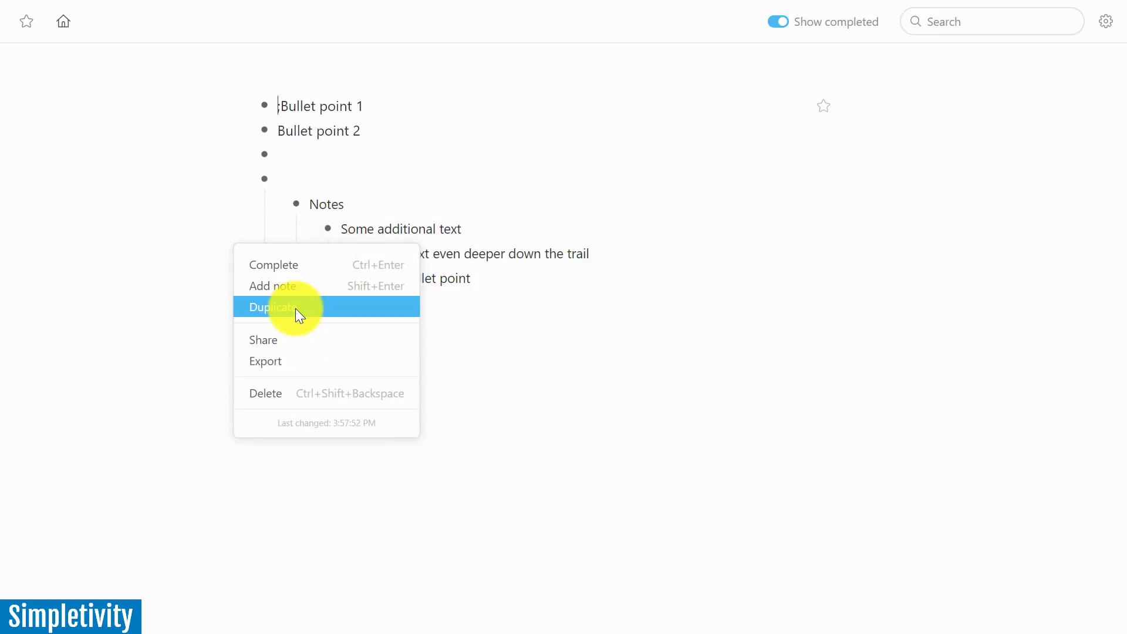
pyautogui.click(304, 284)
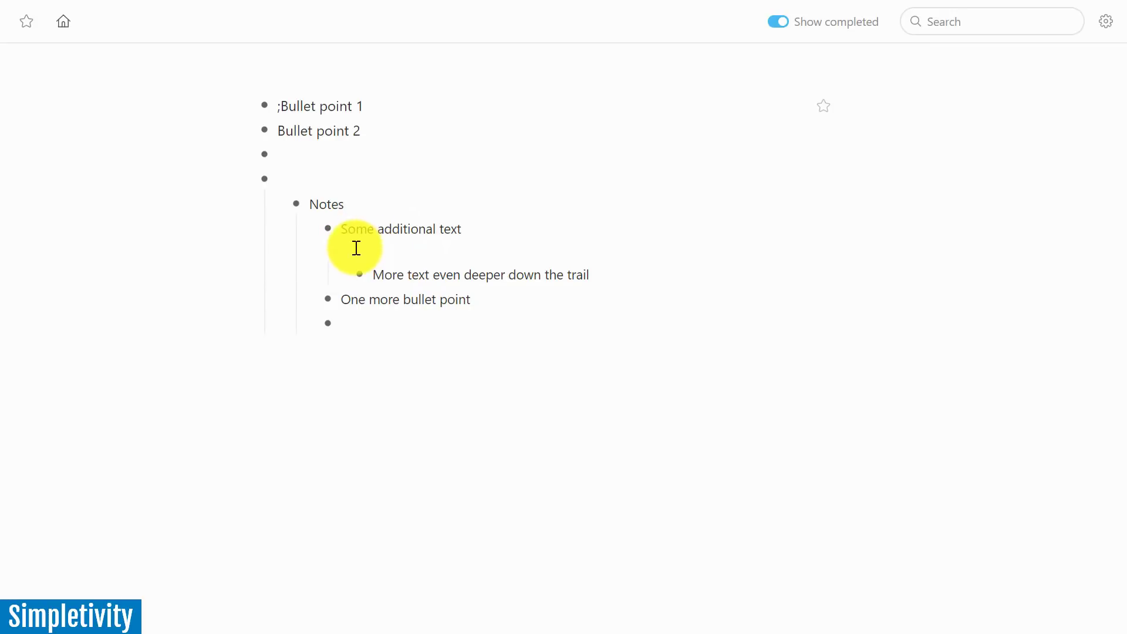
# Share 'Some additional text' by inviting a collaborator's e-mail address to edit, then close the dialog
pyautogui.moveTo(332, 234)
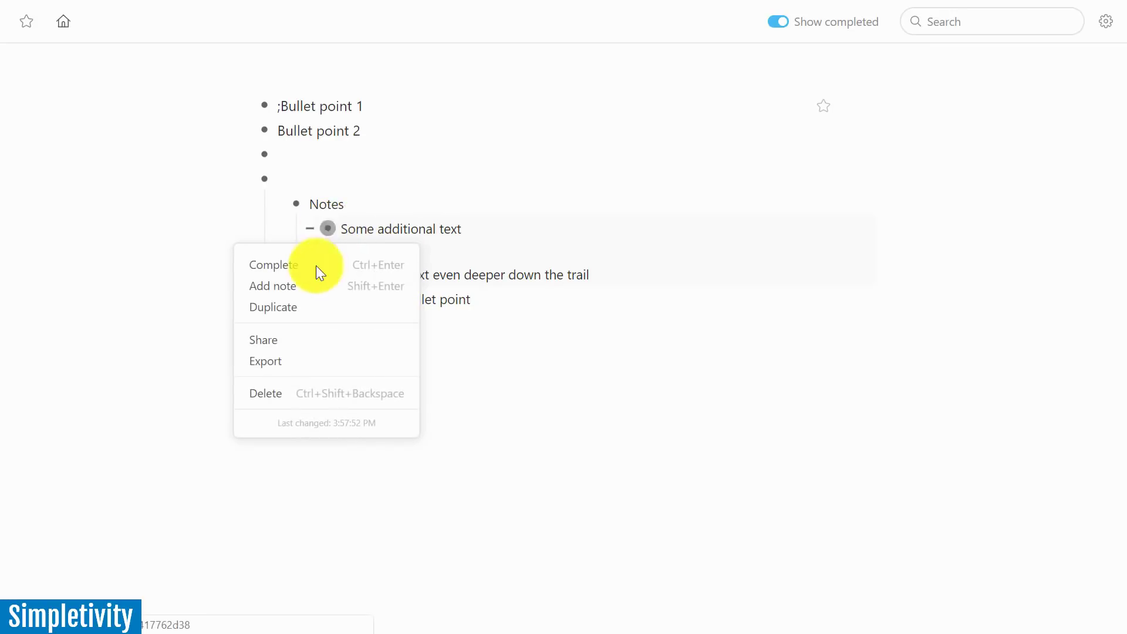
pyautogui.click(265, 341)
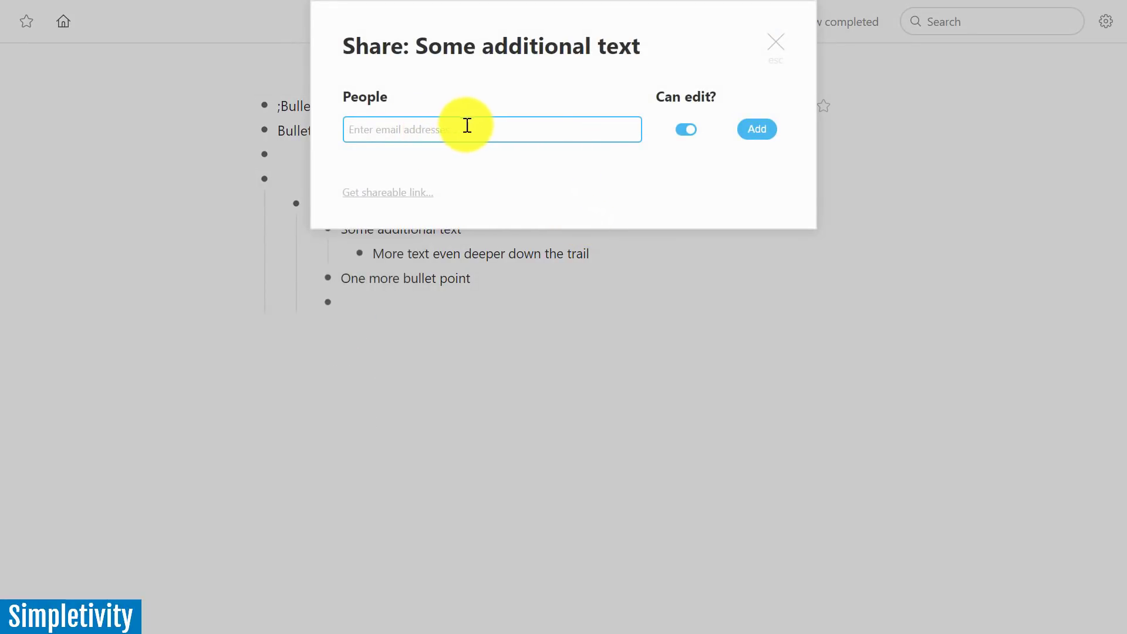
pyautogui.click(688, 129)
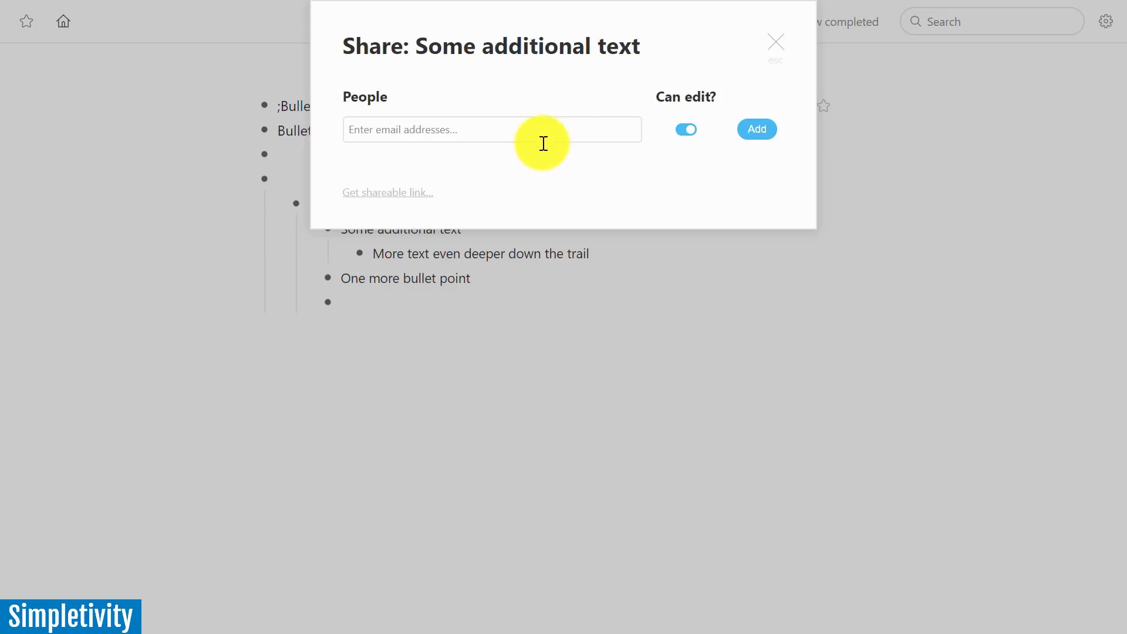
pyautogui.click(393, 129)
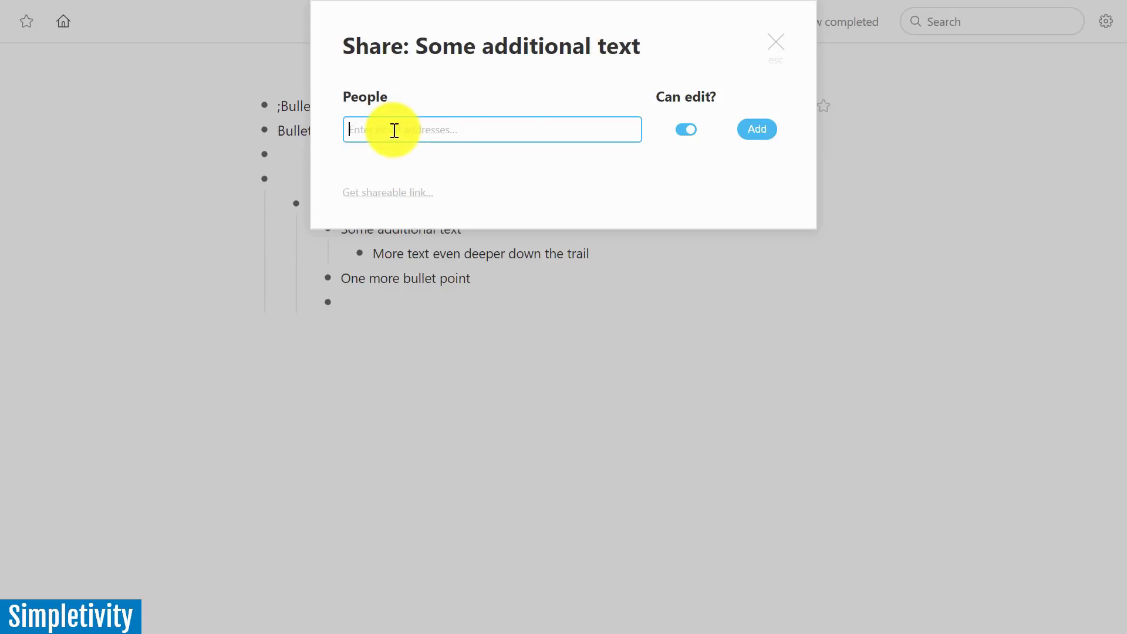
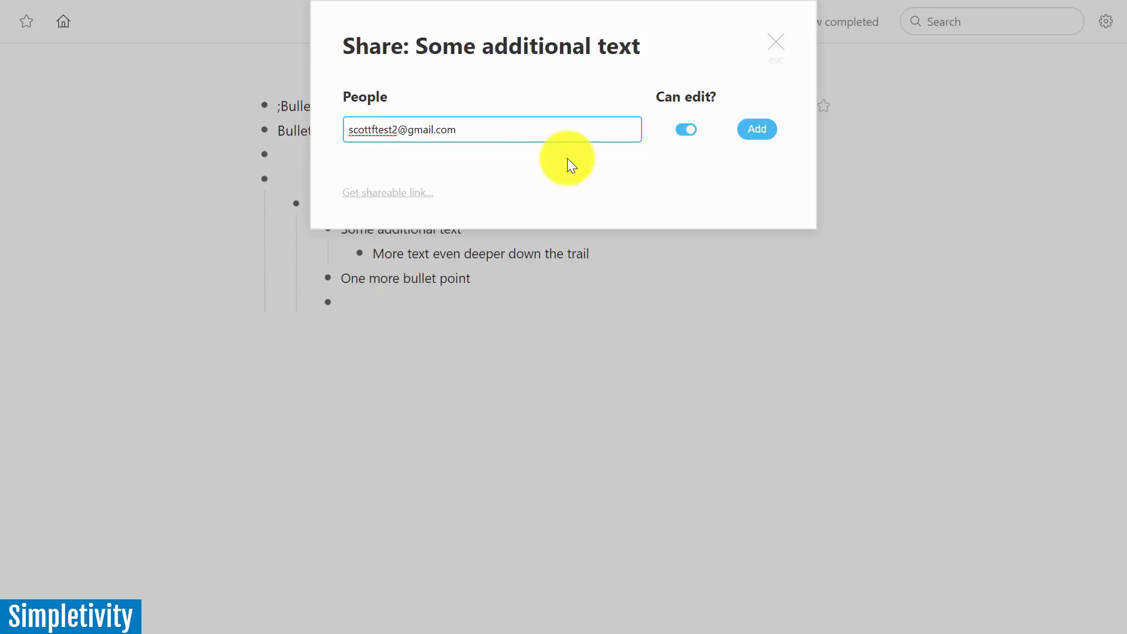
pyautogui.click(759, 127)
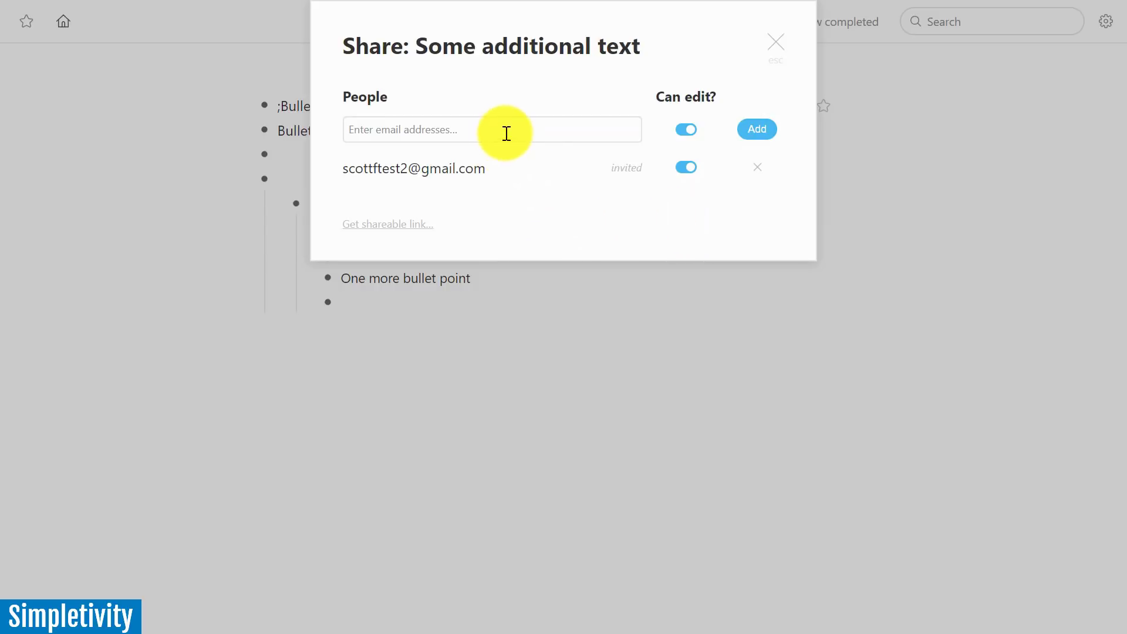
pyautogui.click(782, 45)
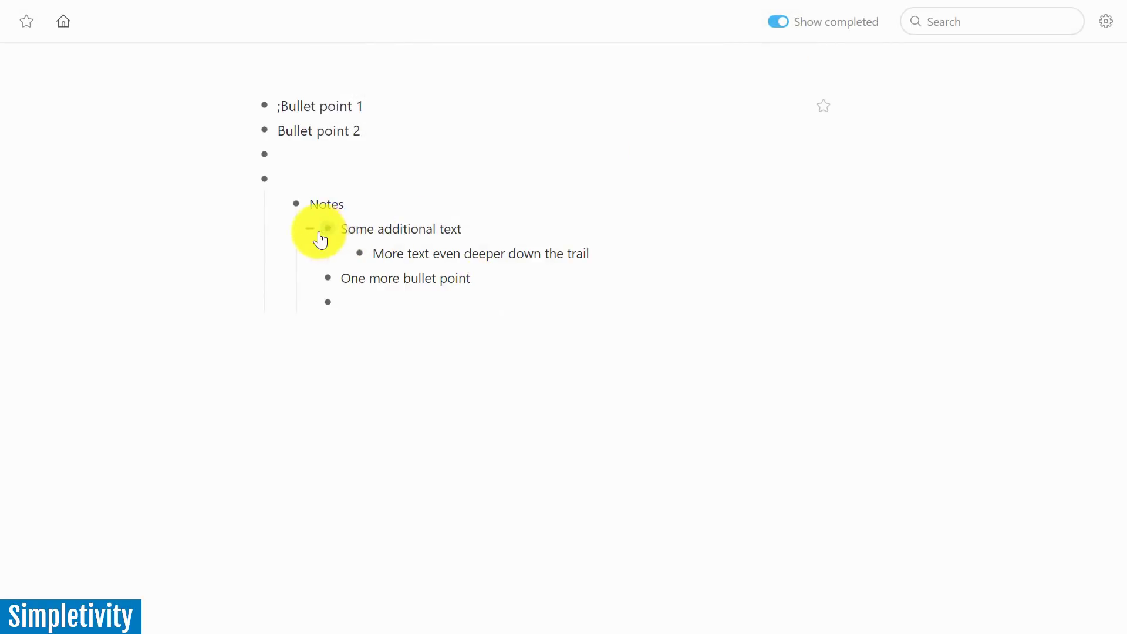
# Check the sharing settings of 'Some additional text' and close them
pyautogui.moveTo(329, 235)
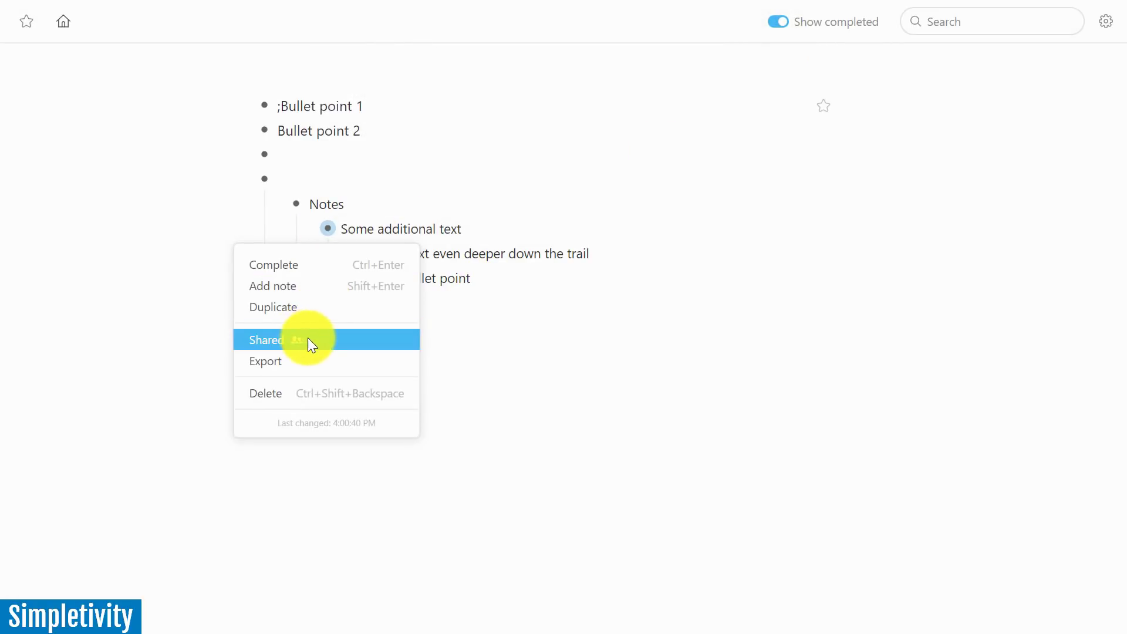
pyautogui.click(268, 339)
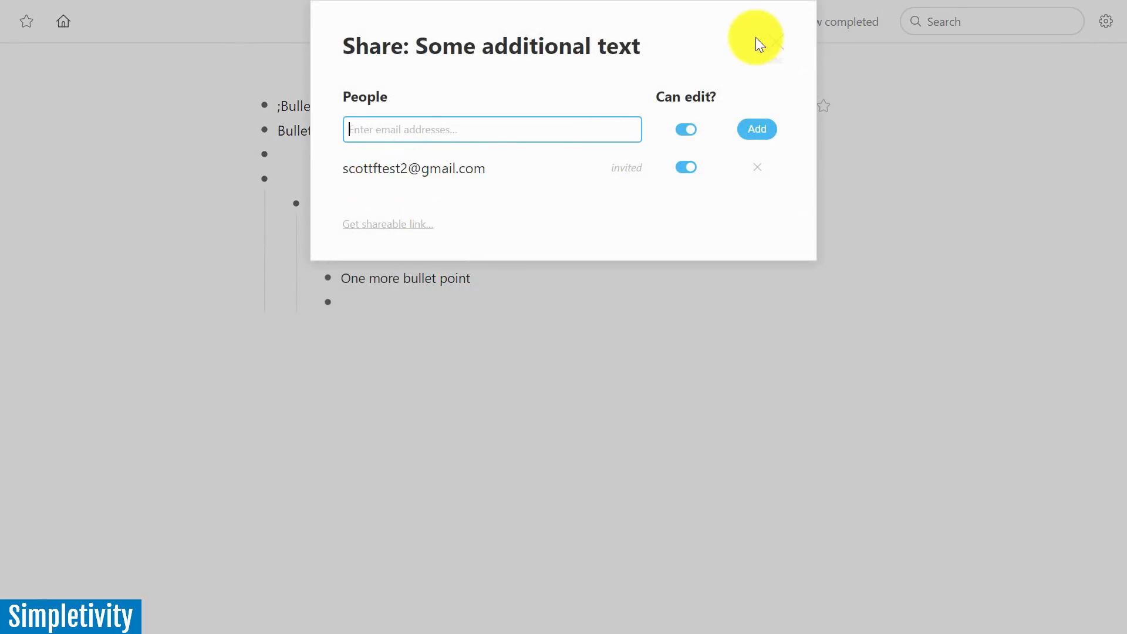
pyautogui.click(776, 42)
# Zoom into 'Some additional text', return through Notes to Home, and bring up its bullet options
pyautogui.moveTo(331, 236)
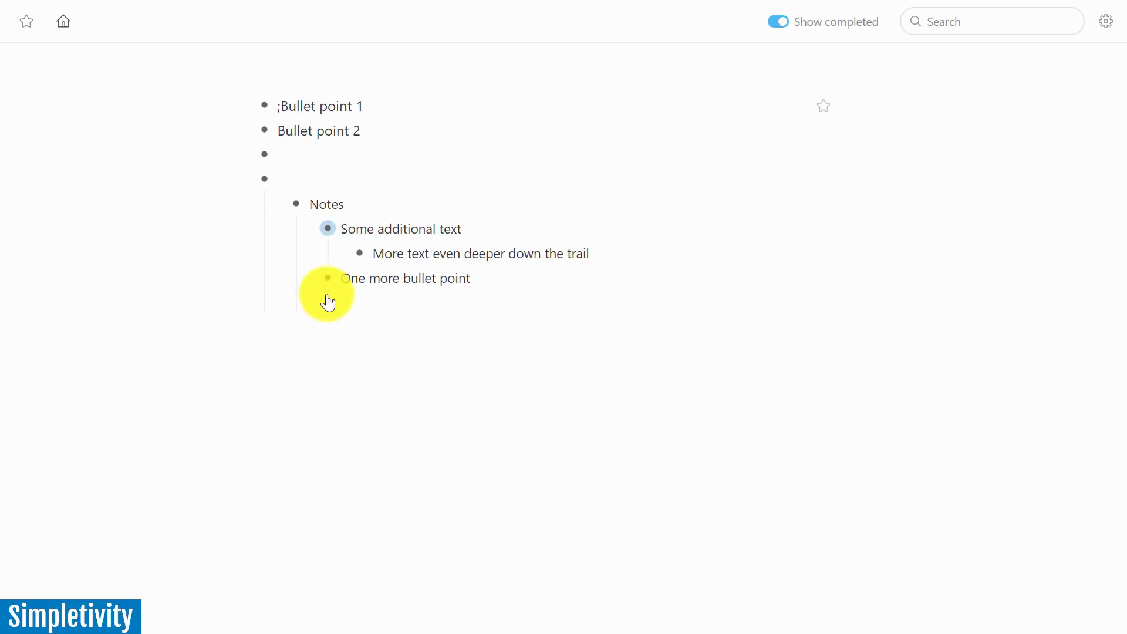
pyautogui.click(330, 233)
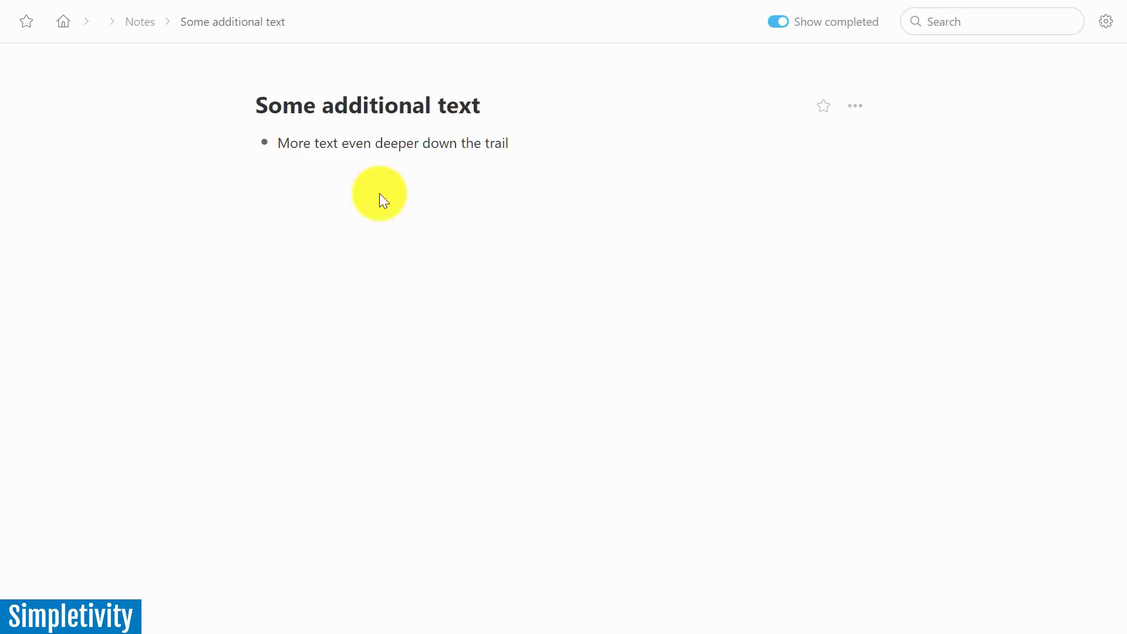
pyautogui.click(139, 23)
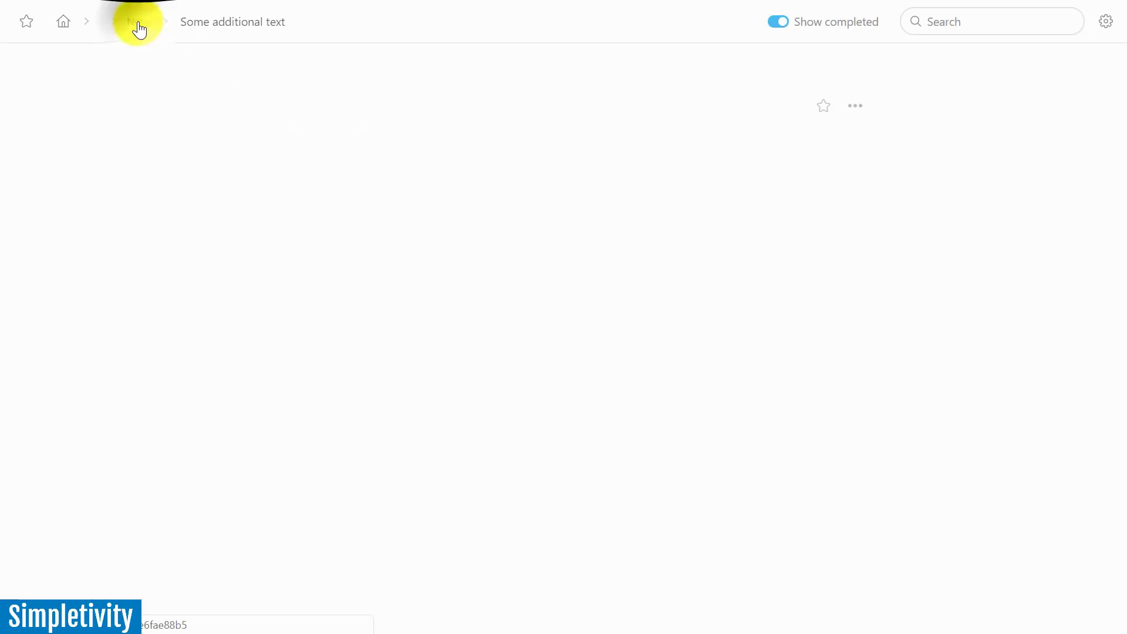
pyautogui.click(59, 26)
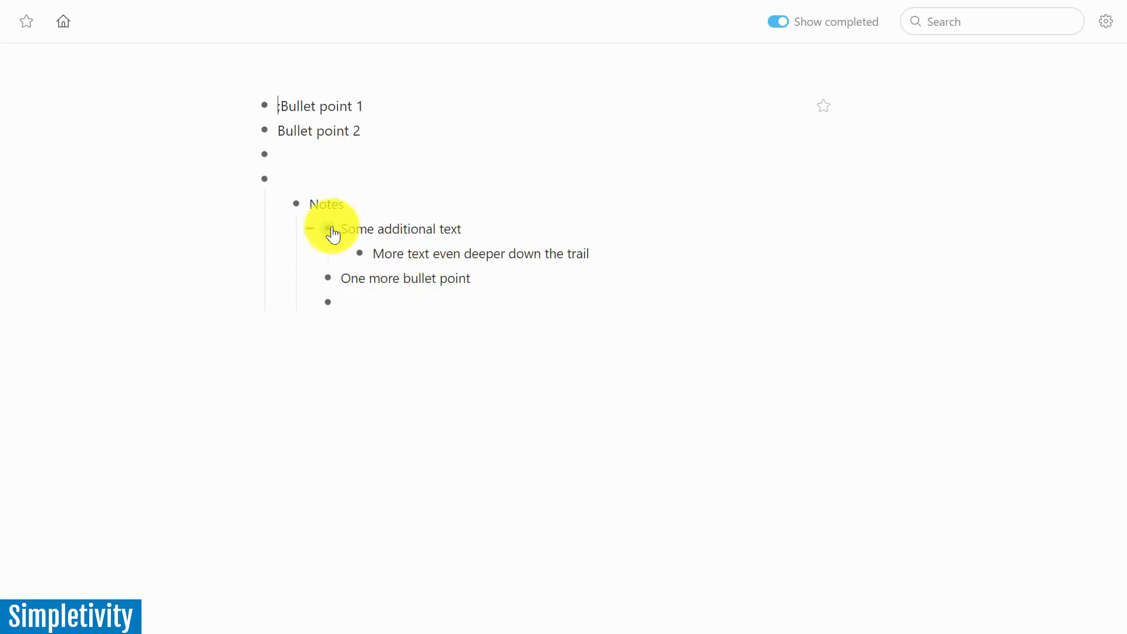
pyautogui.moveTo(333, 234)
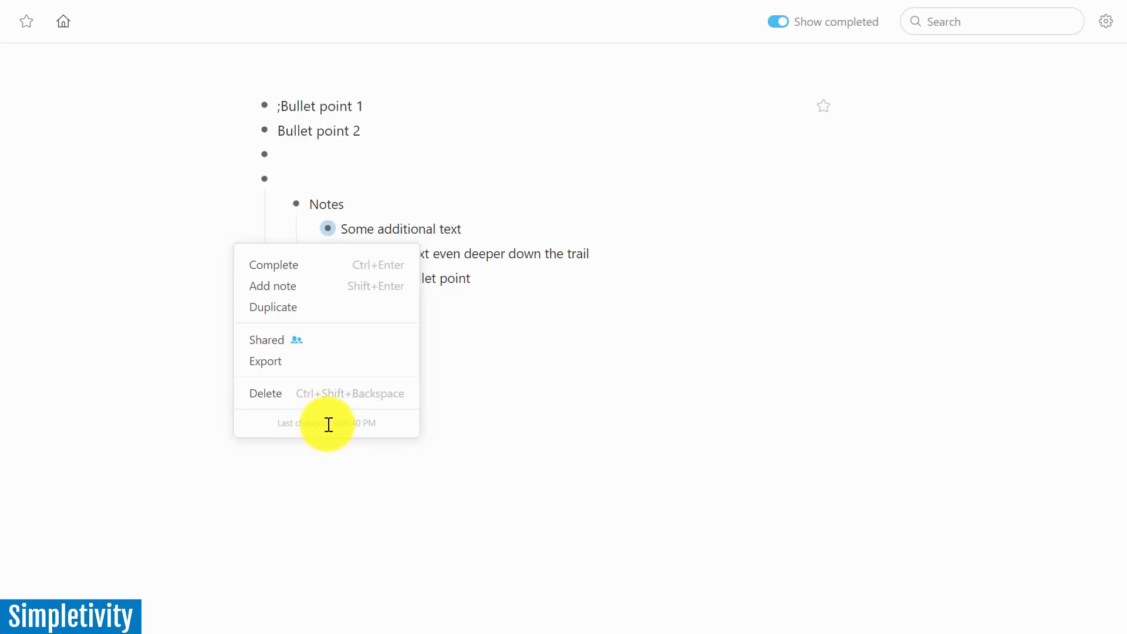
# Preview 'Some additional text' exported as Plain text, OPML and Formatted, then close the preview
pyautogui.click(272, 363)
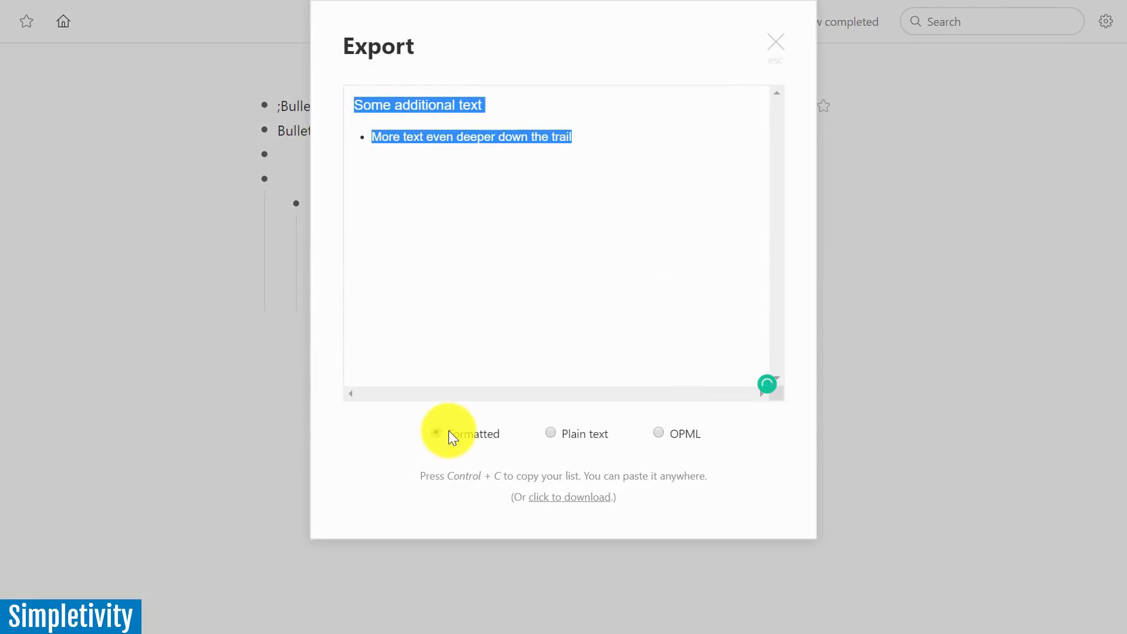
pyautogui.click(552, 433)
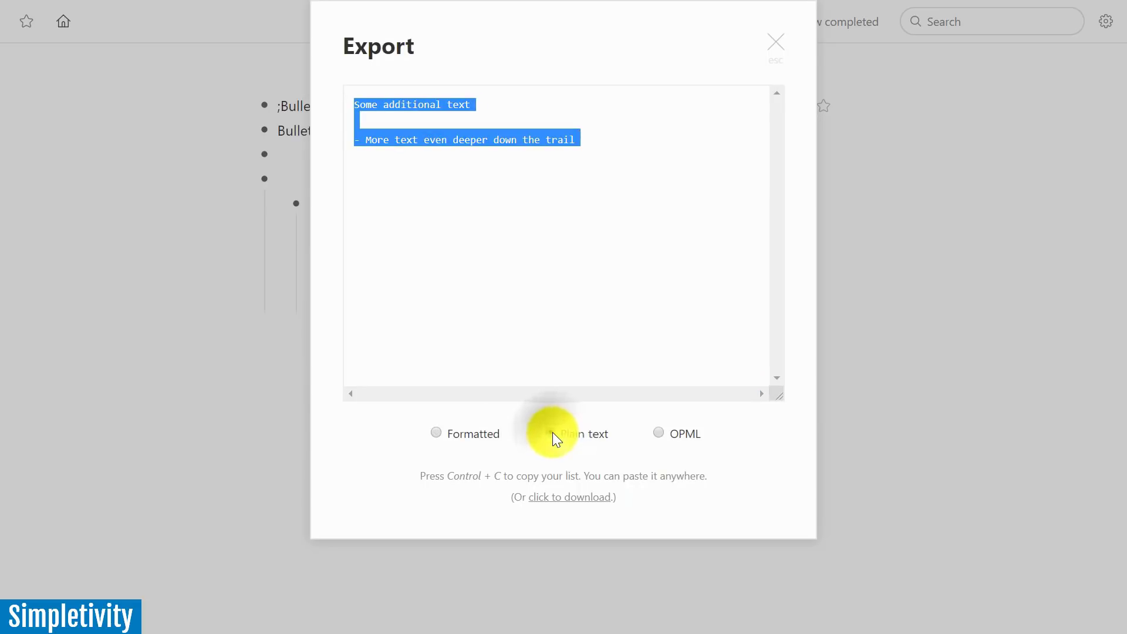
pyautogui.click(657, 433)
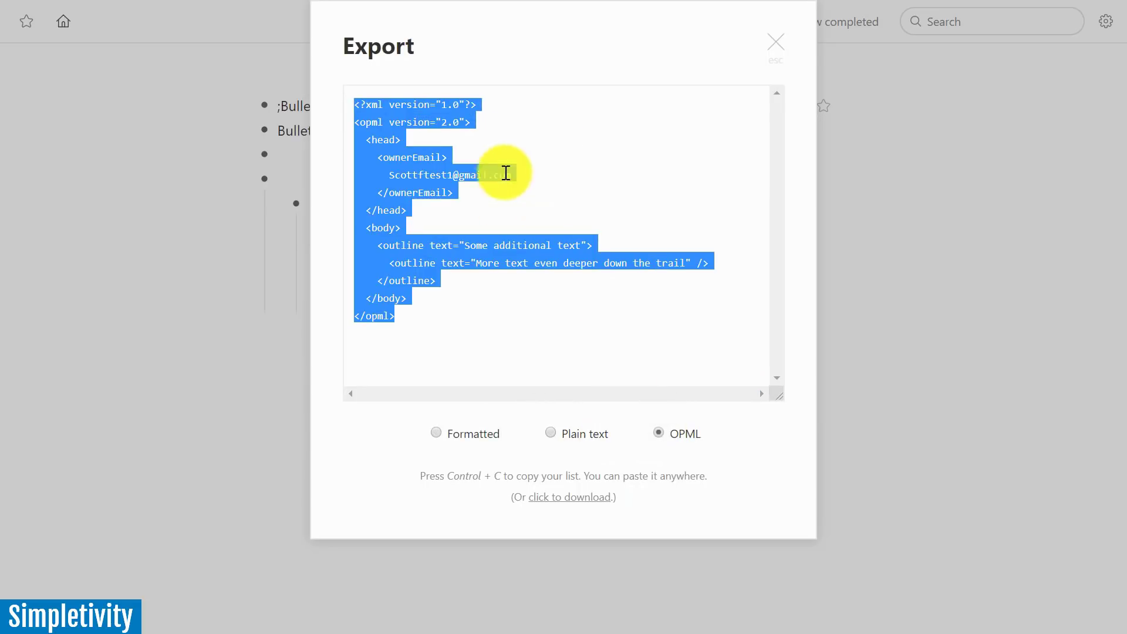
pyautogui.click(550, 433)
pyautogui.click(435, 433)
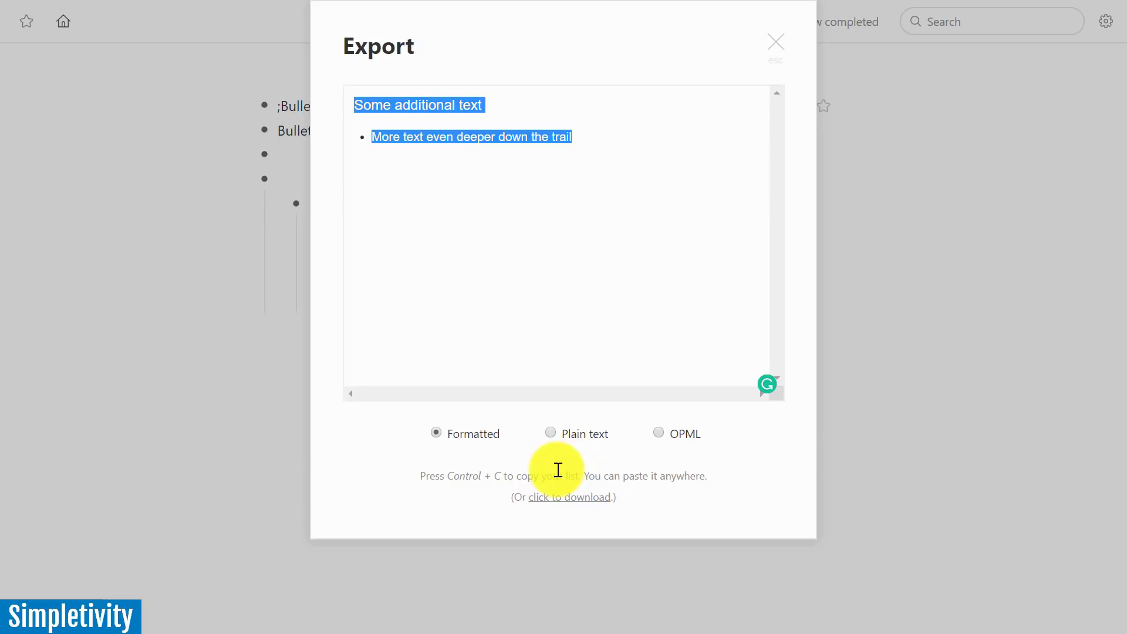
pyautogui.click(776, 47)
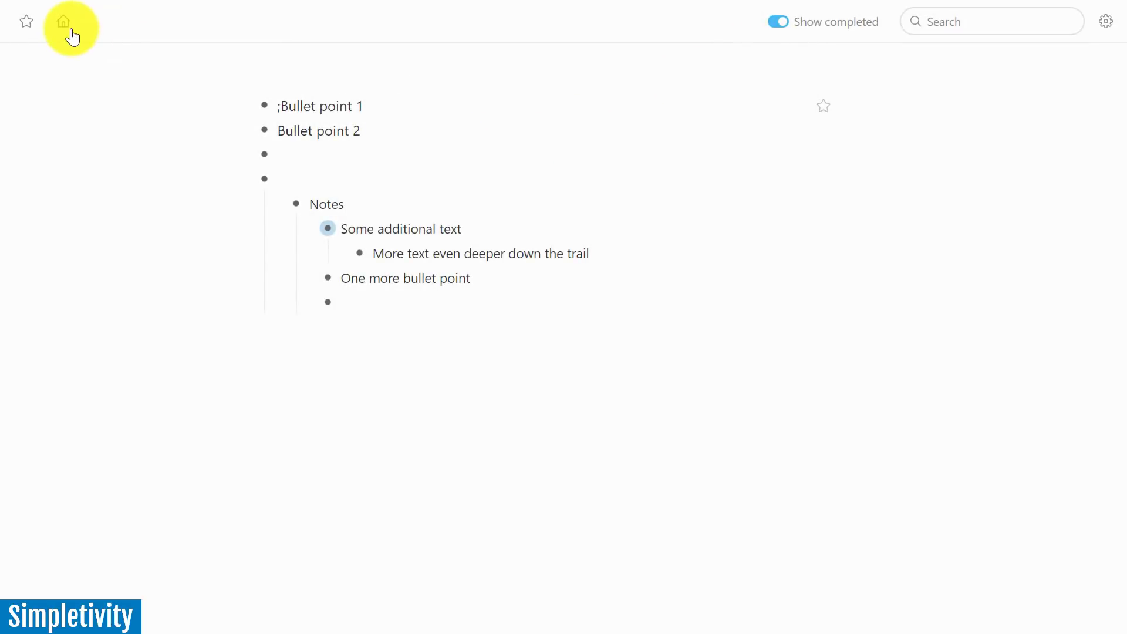
# Star the Home page and 'Some additional text', then switch between their starred cards
pyautogui.click(822, 106)
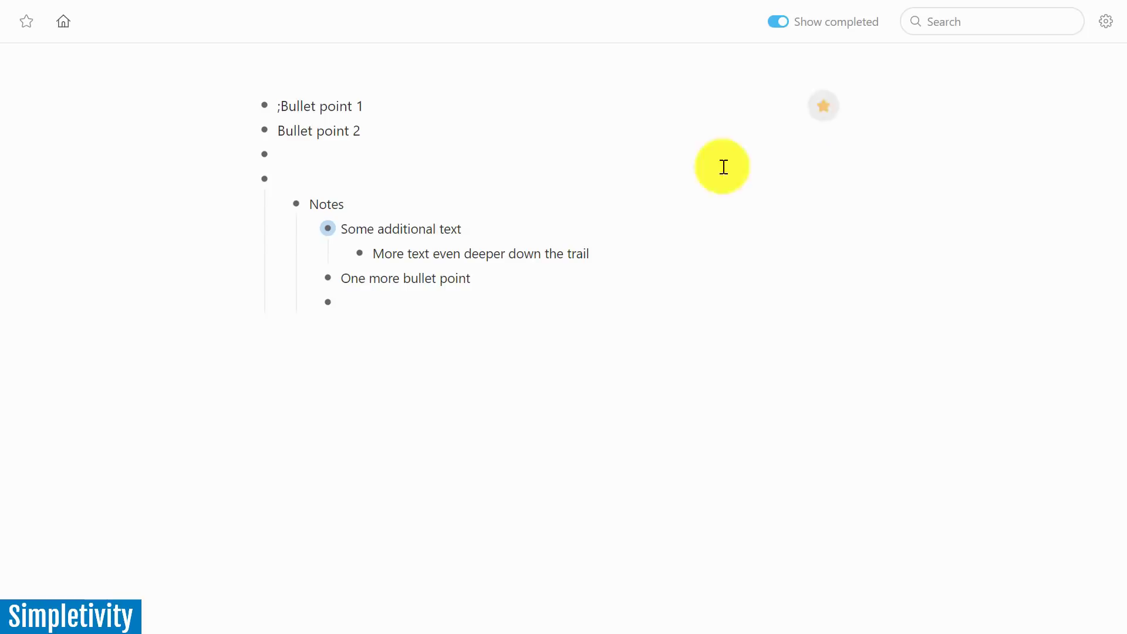
pyautogui.click(822, 107)
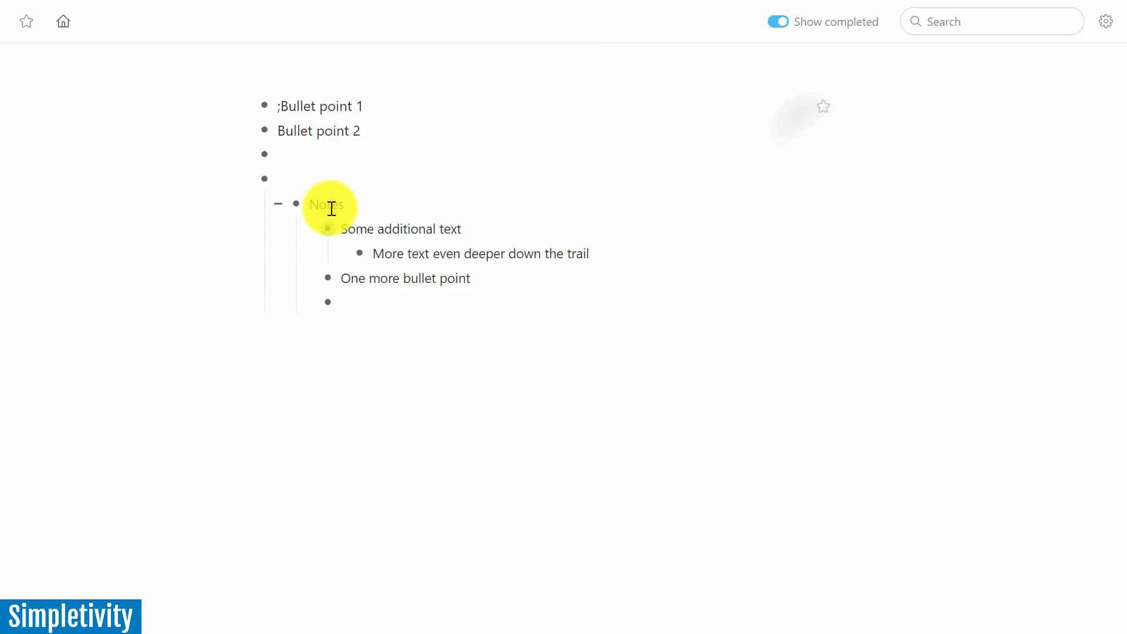
pyautogui.click(331, 205)
pyautogui.click(827, 107)
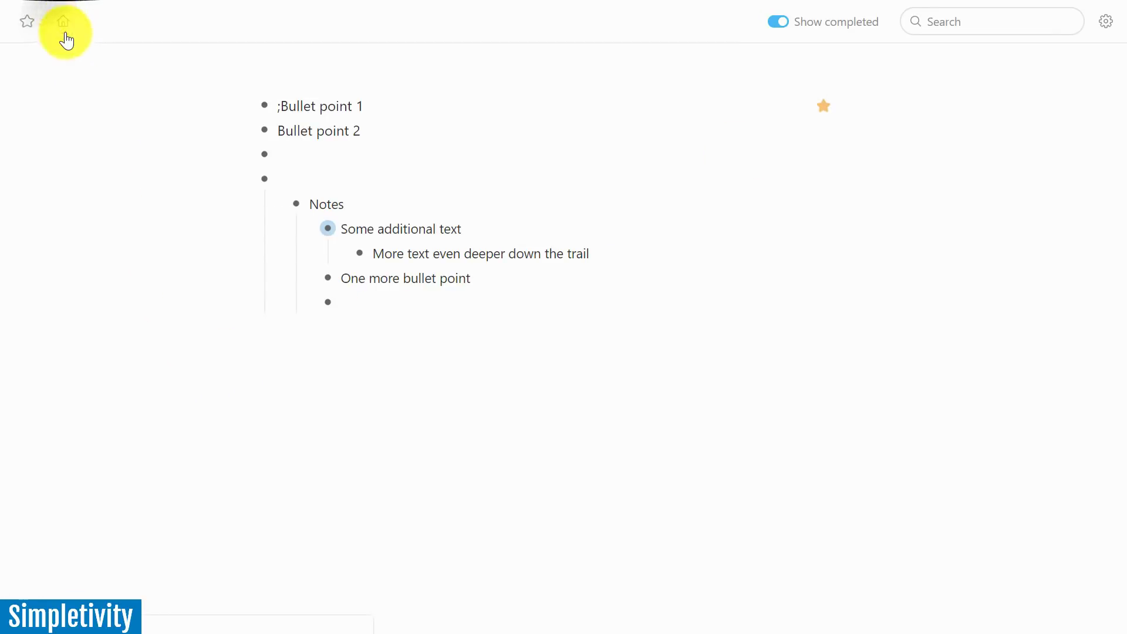
pyautogui.click(326, 229)
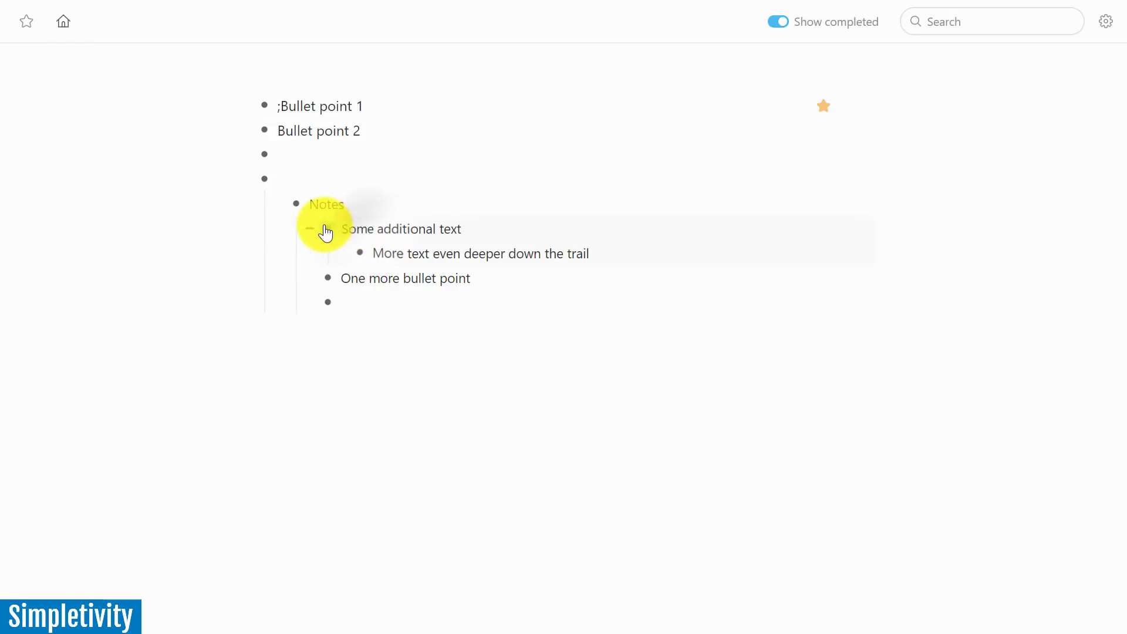
pyautogui.click(823, 105)
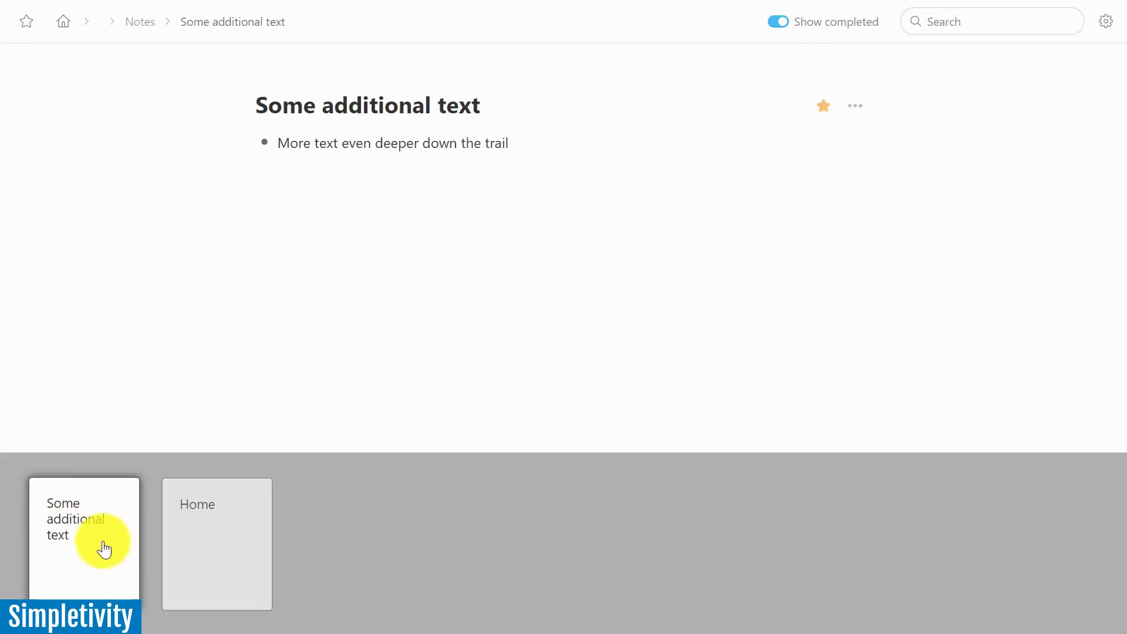
pyautogui.click(193, 545)
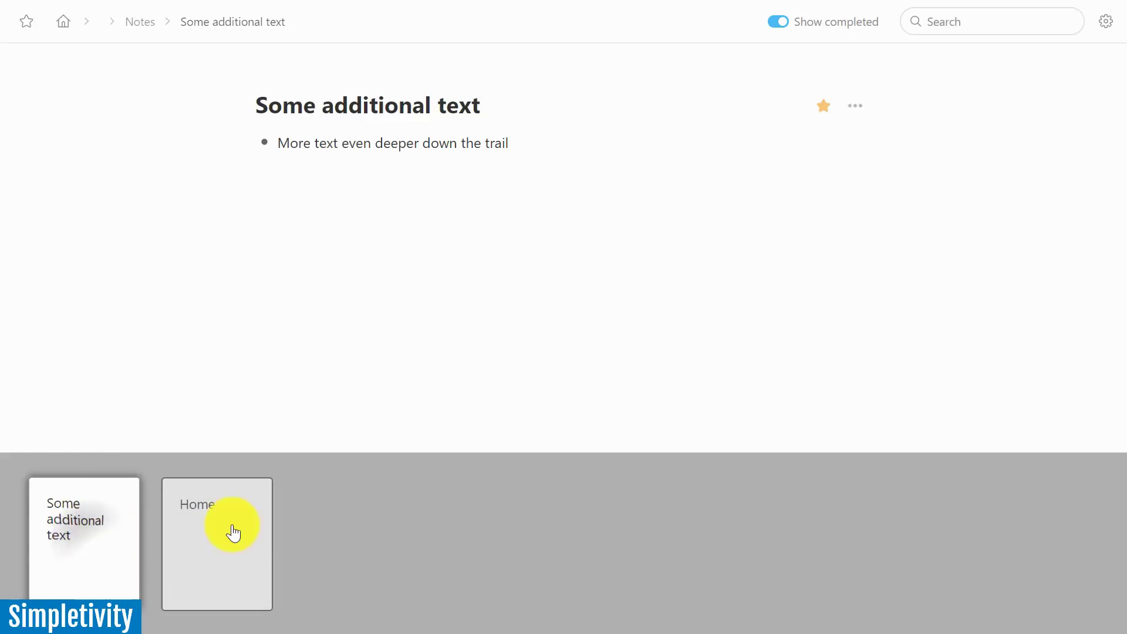
pyautogui.click(233, 531)
pyautogui.click(94, 543)
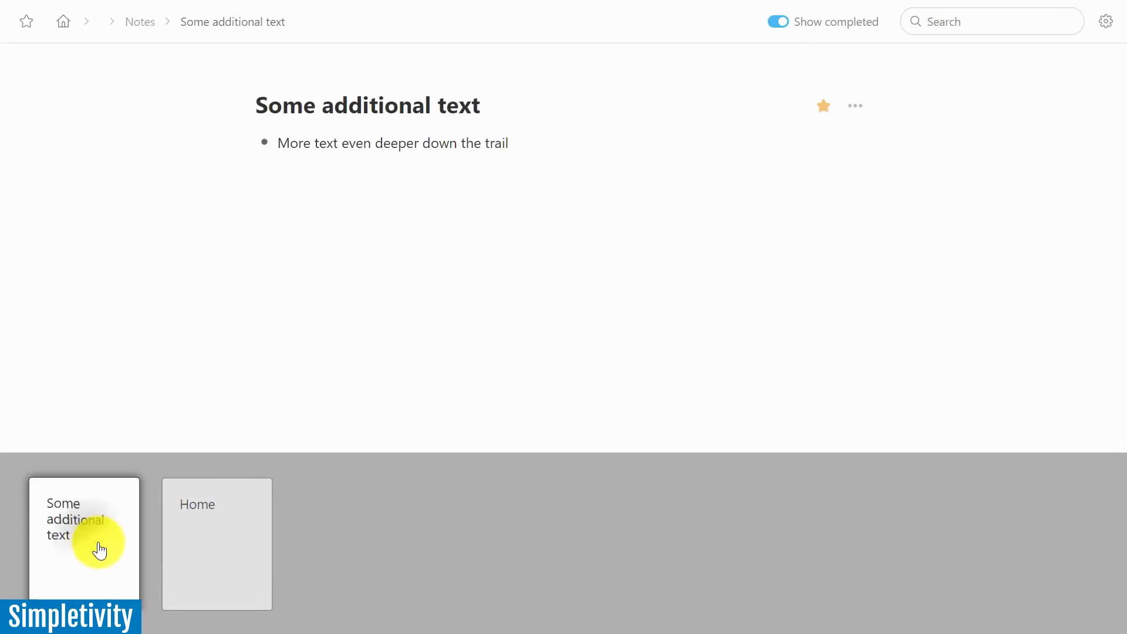
pyautogui.click(215, 552)
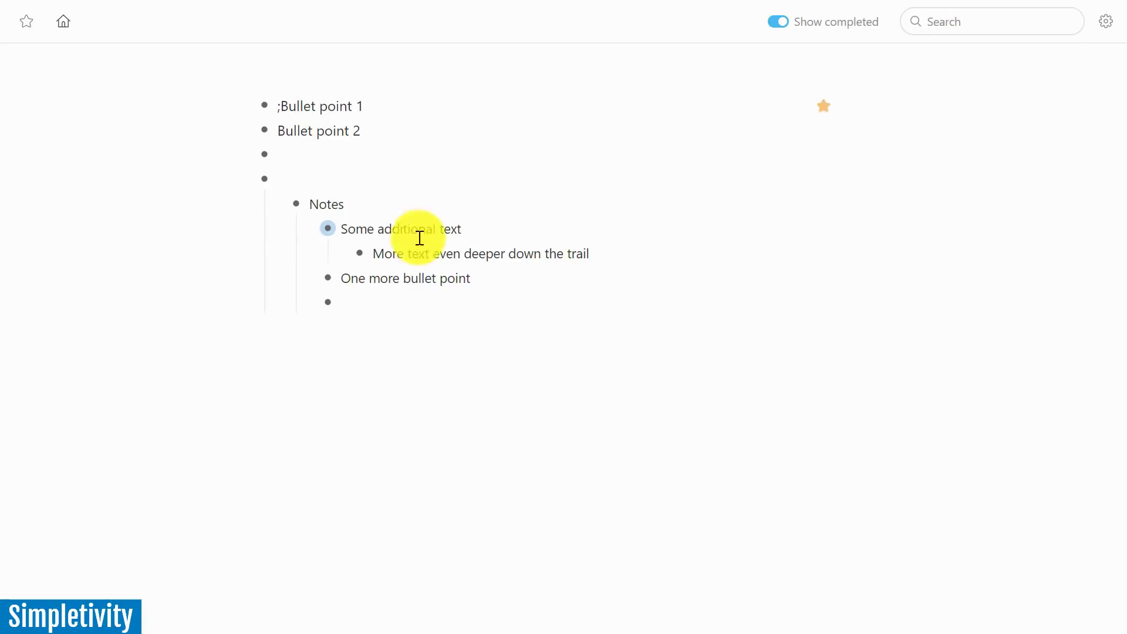
# Star 'More text even deeper down the trail', cycle through the starred cards, and return home
pyautogui.click(360, 259)
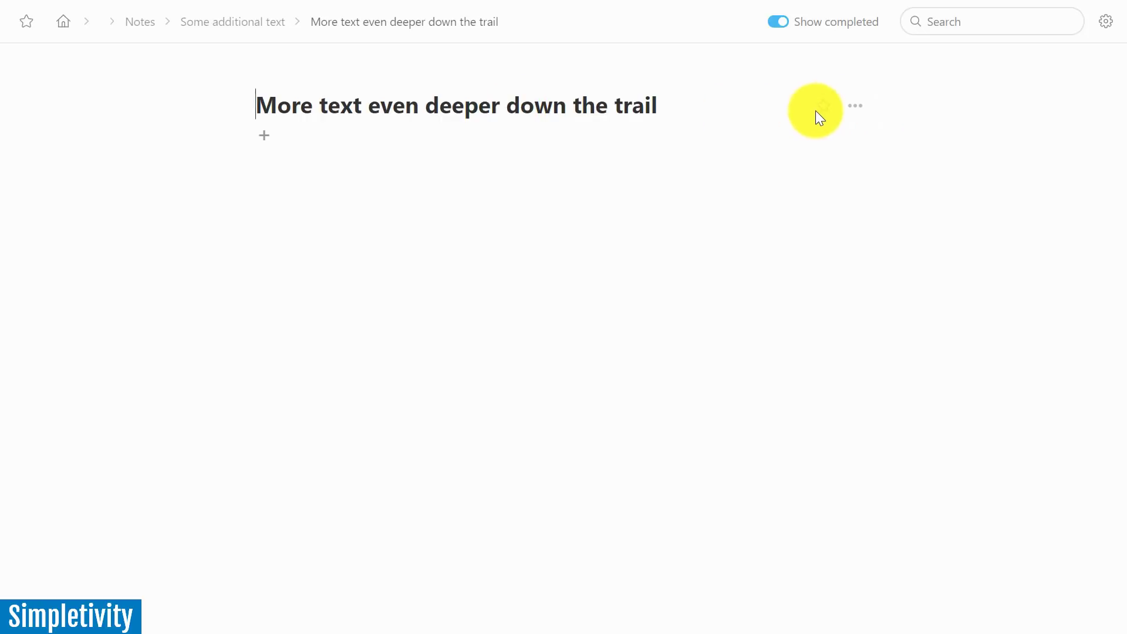
pyautogui.click(822, 107)
pyautogui.click(206, 548)
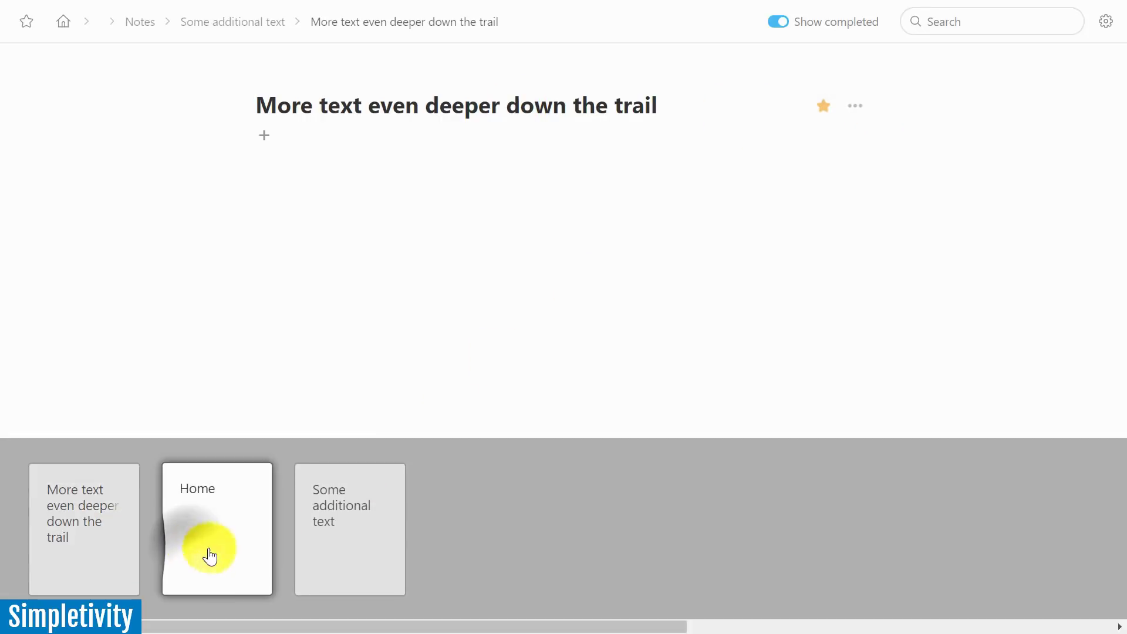
pyautogui.click(335, 547)
pyautogui.click(229, 544)
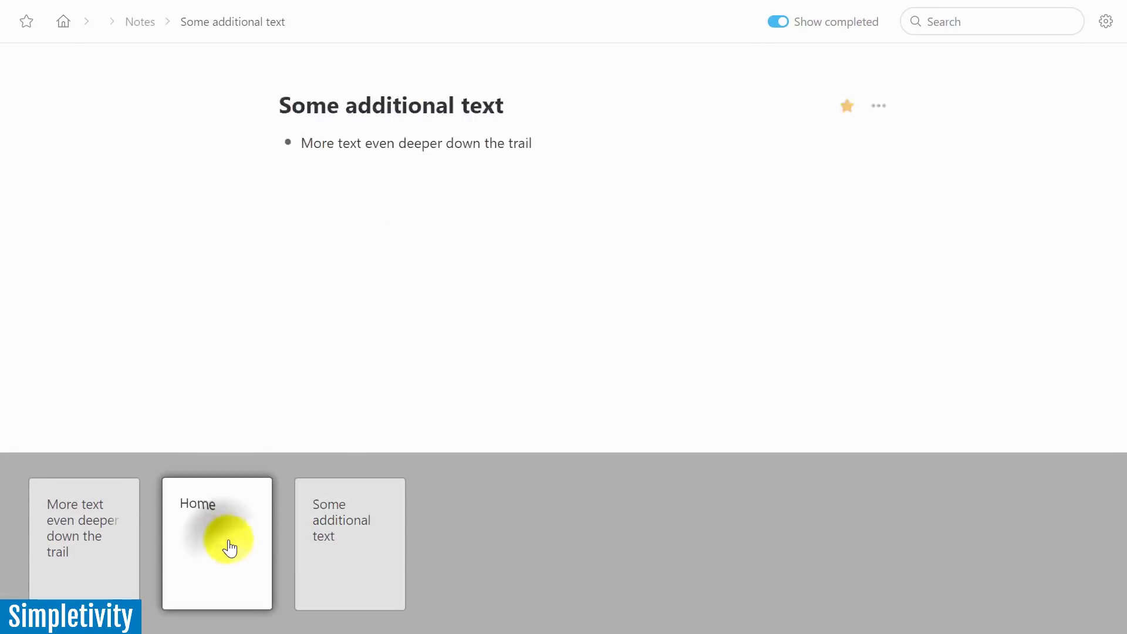
pyautogui.click(331, 551)
pyautogui.click(92, 557)
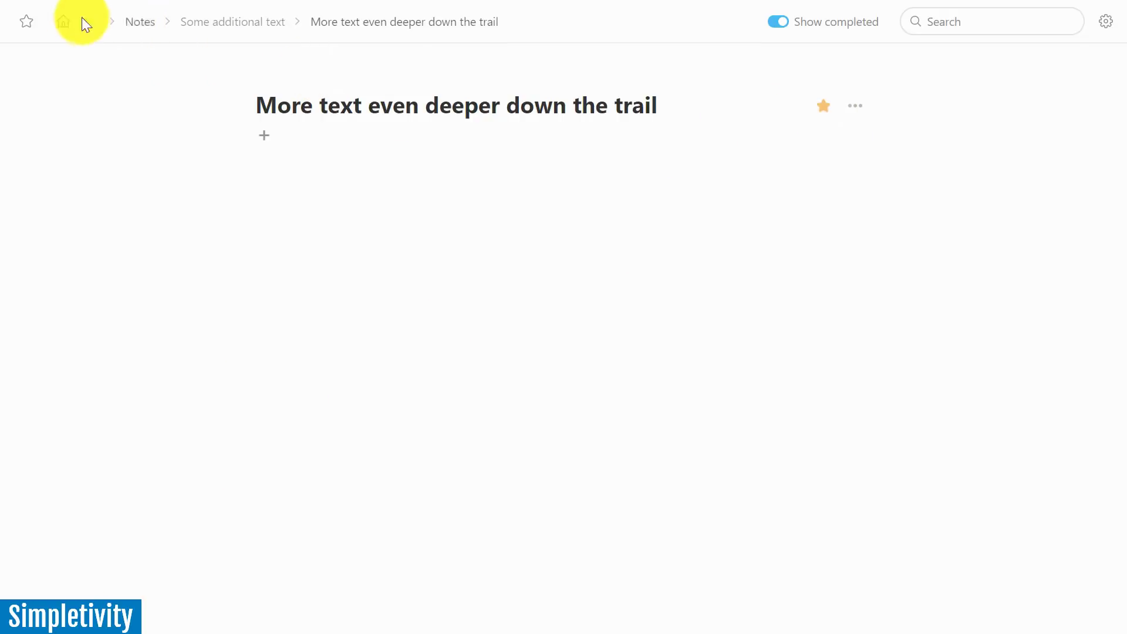
pyautogui.click(62, 23)
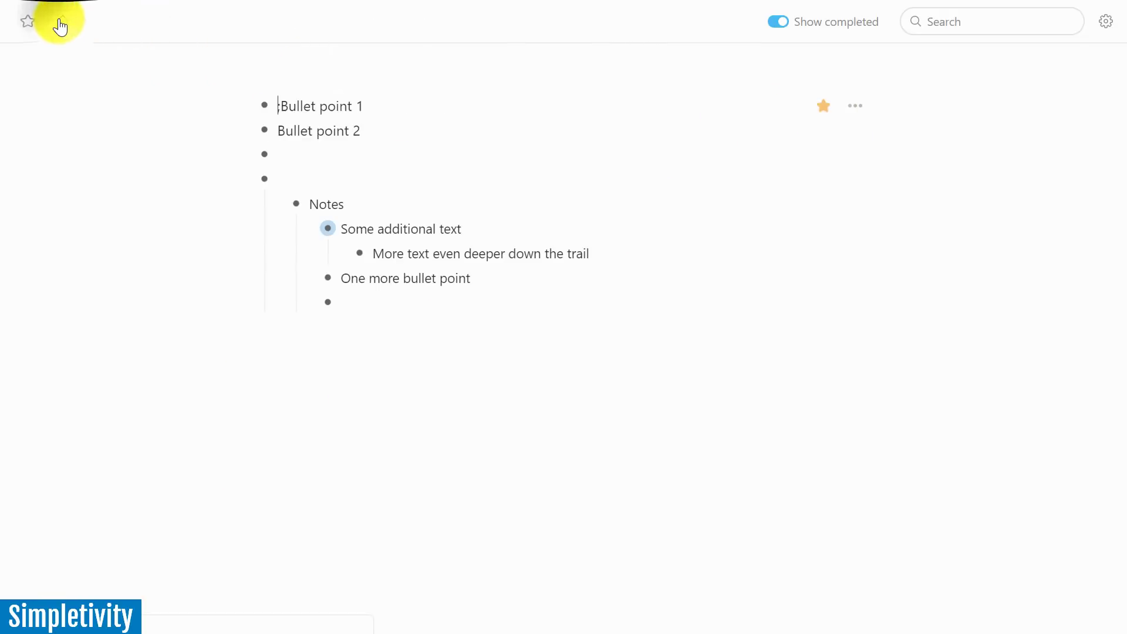
# Visit the starred 'Some additional text' and 'More text even deeper down the trail' pages, return Home, then toggle the starred overview
pyautogui.click(29, 26)
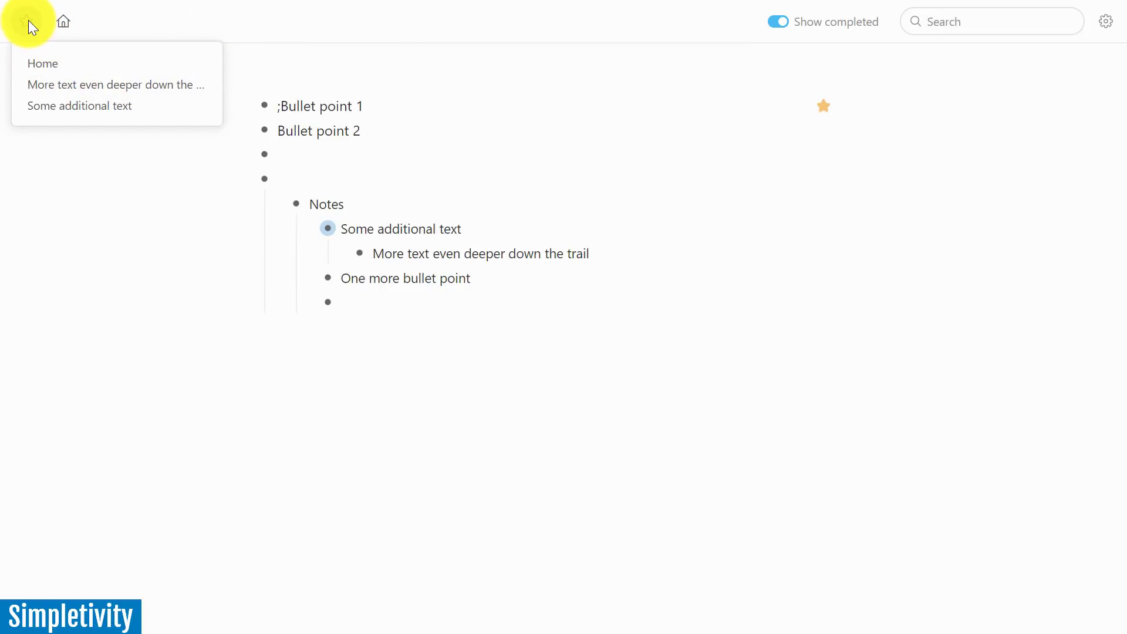
pyautogui.click(65, 106)
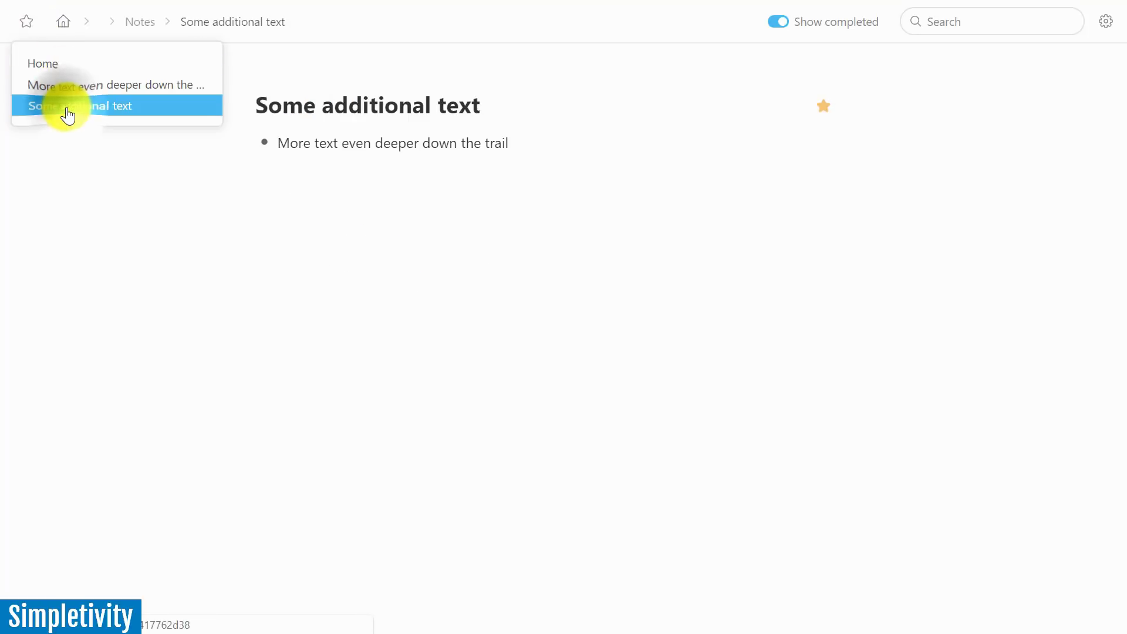
pyautogui.click(29, 26)
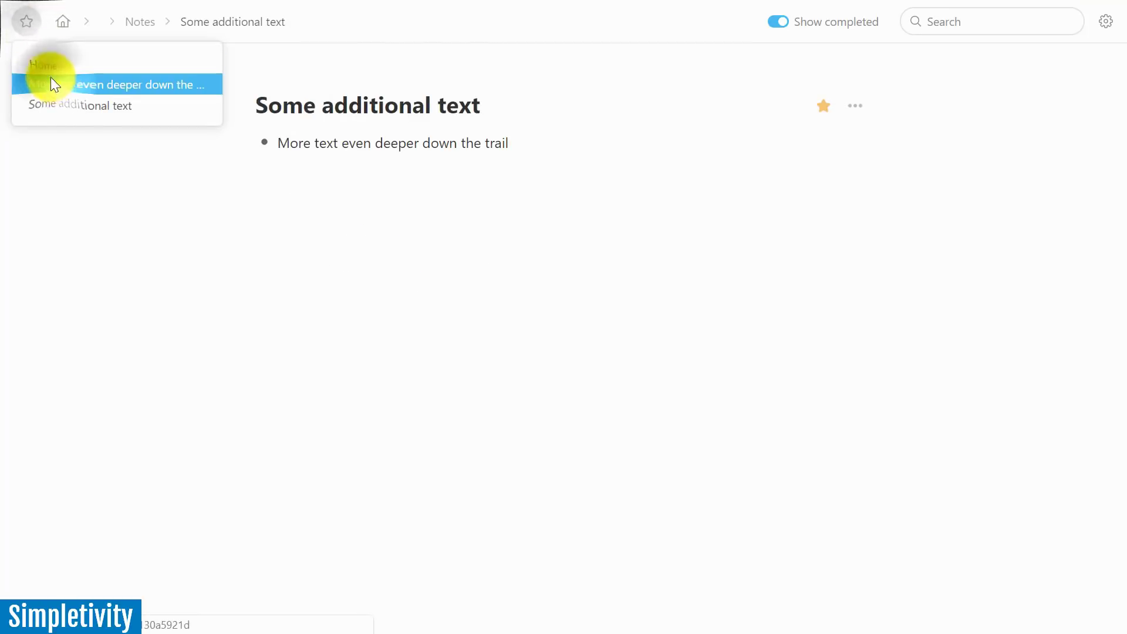
pyautogui.click(46, 84)
pyautogui.click(26, 23)
pyautogui.click(47, 64)
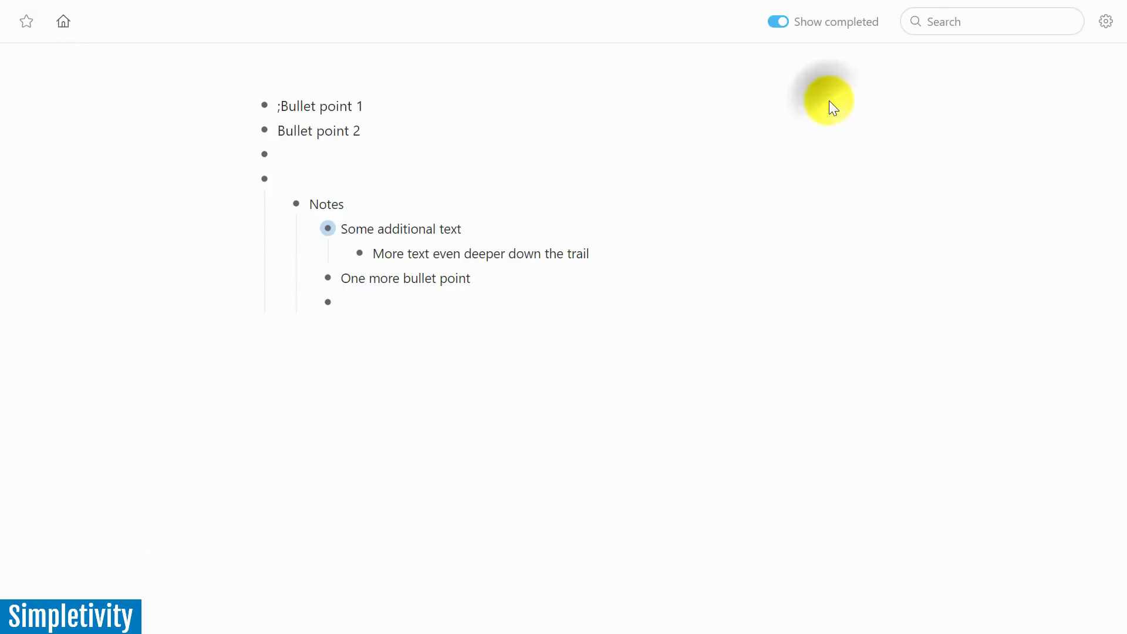
pyautogui.hotkey('ctrl', ';')
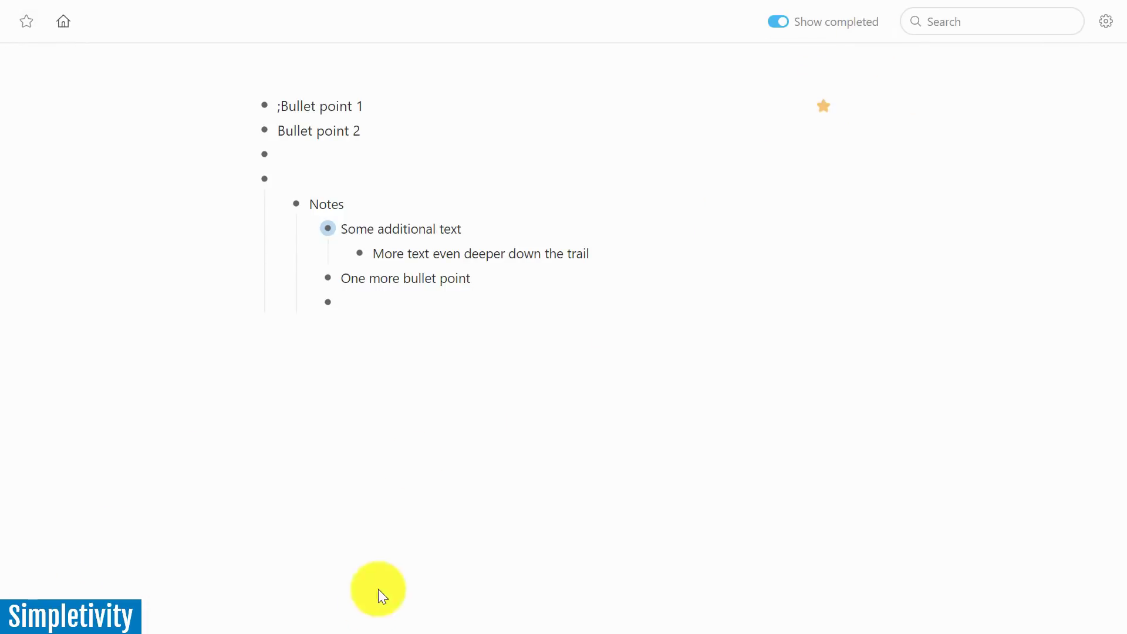
pyautogui.hotkey('ctrl', ';')
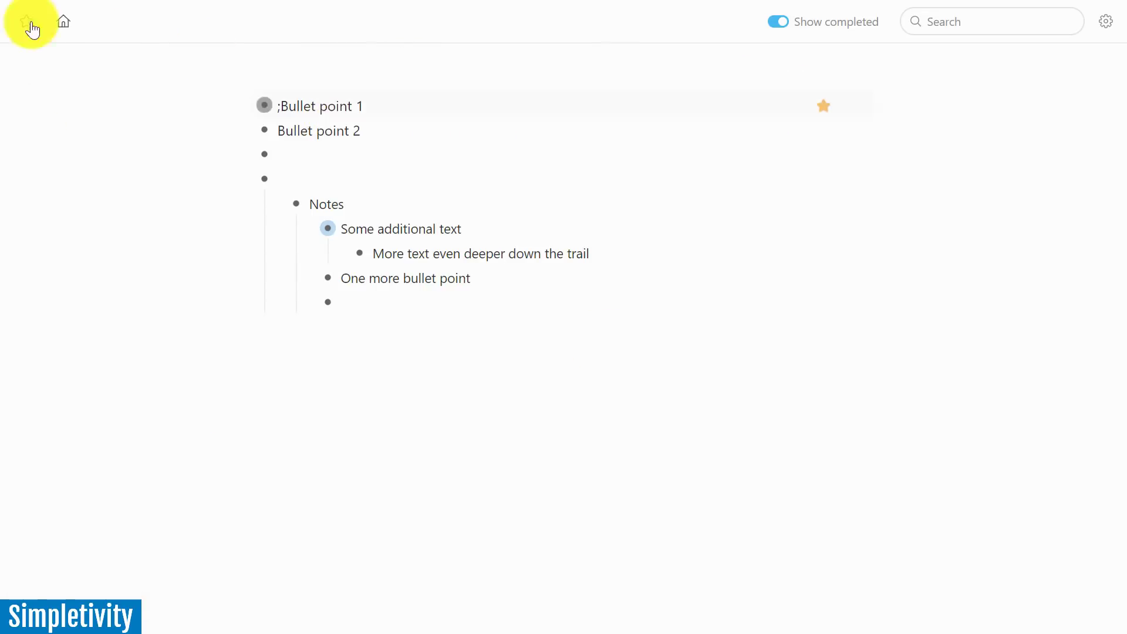
# Mark 'Some additional text' as completed
pyautogui.moveTo(28, 22)
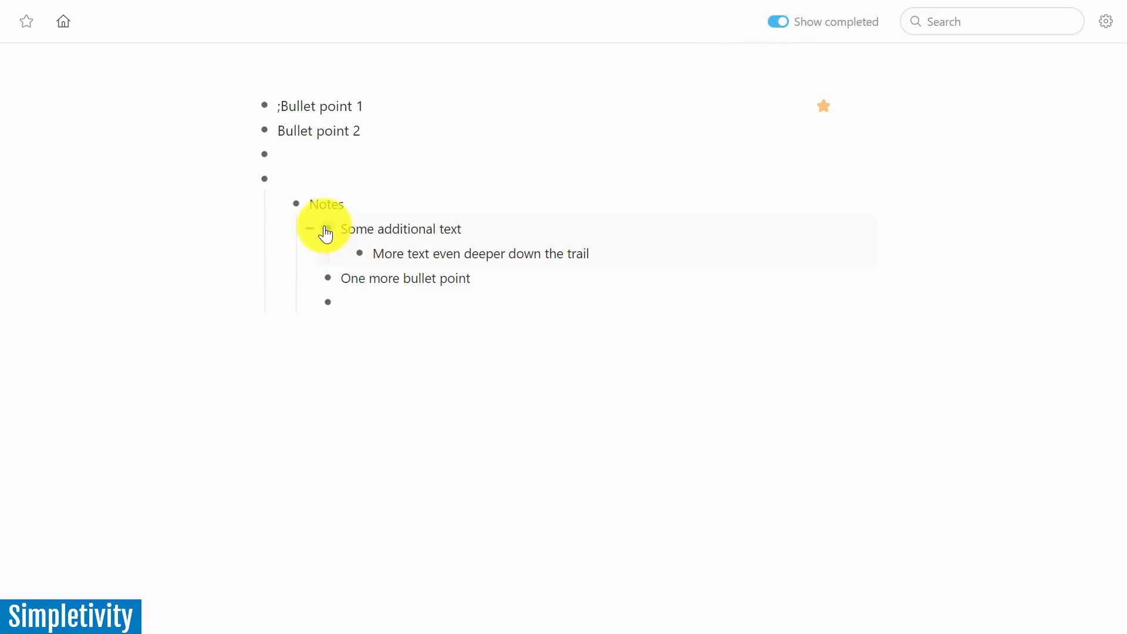
pyautogui.moveTo(327, 231)
pyautogui.click(310, 260)
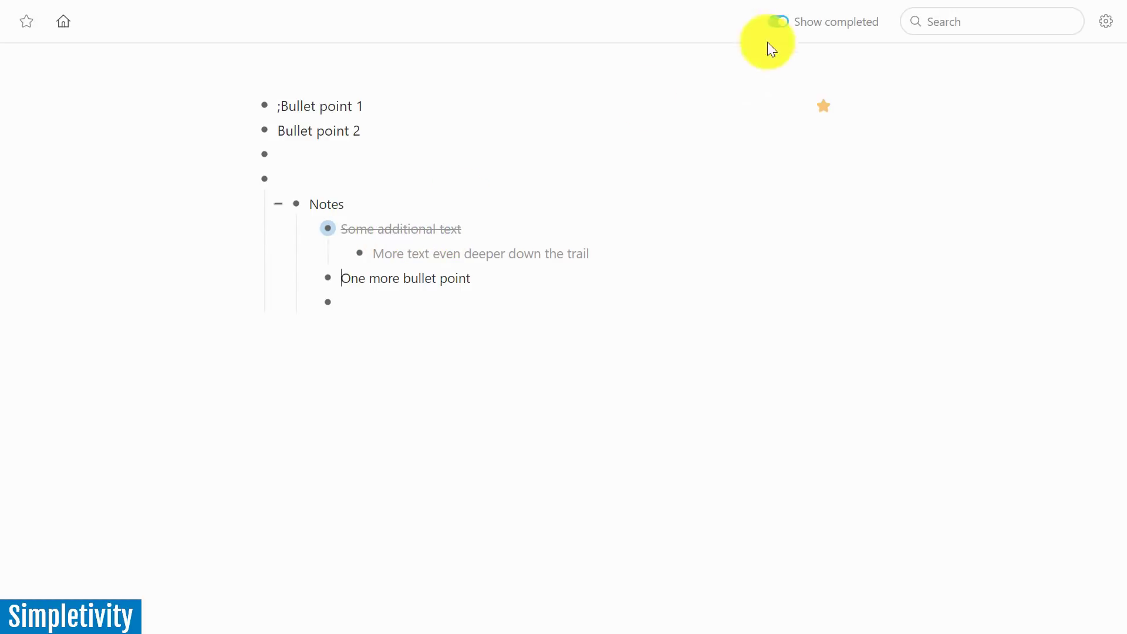
# Toggle Show completed off and on repeatedly, leaving completed items visible
pyautogui.click(781, 20)
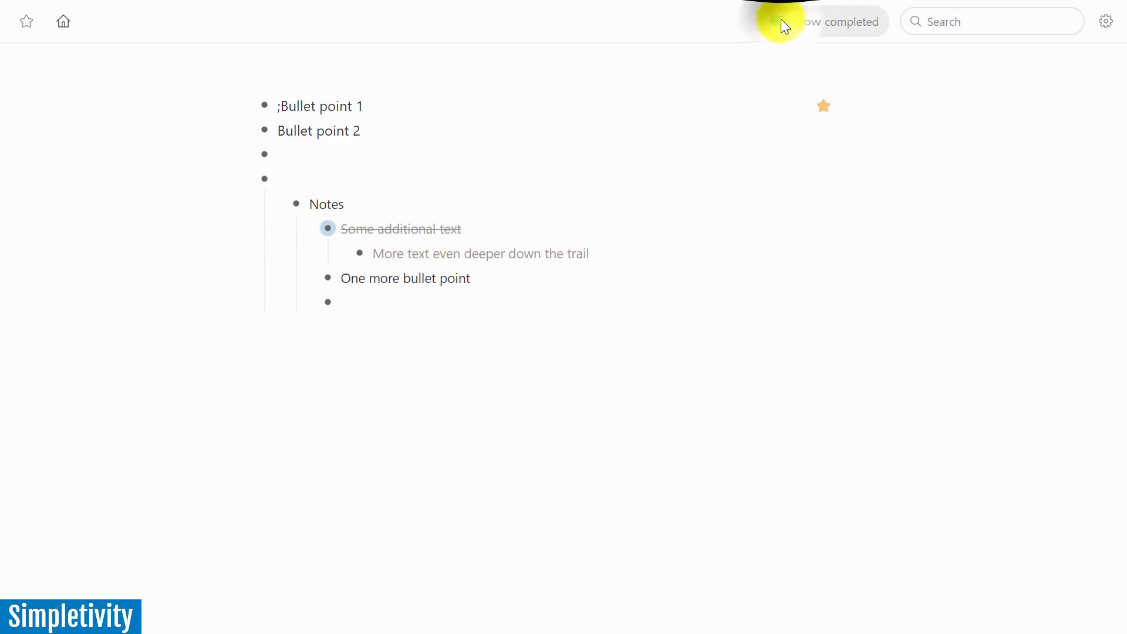
pyautogui.click(781, 22)
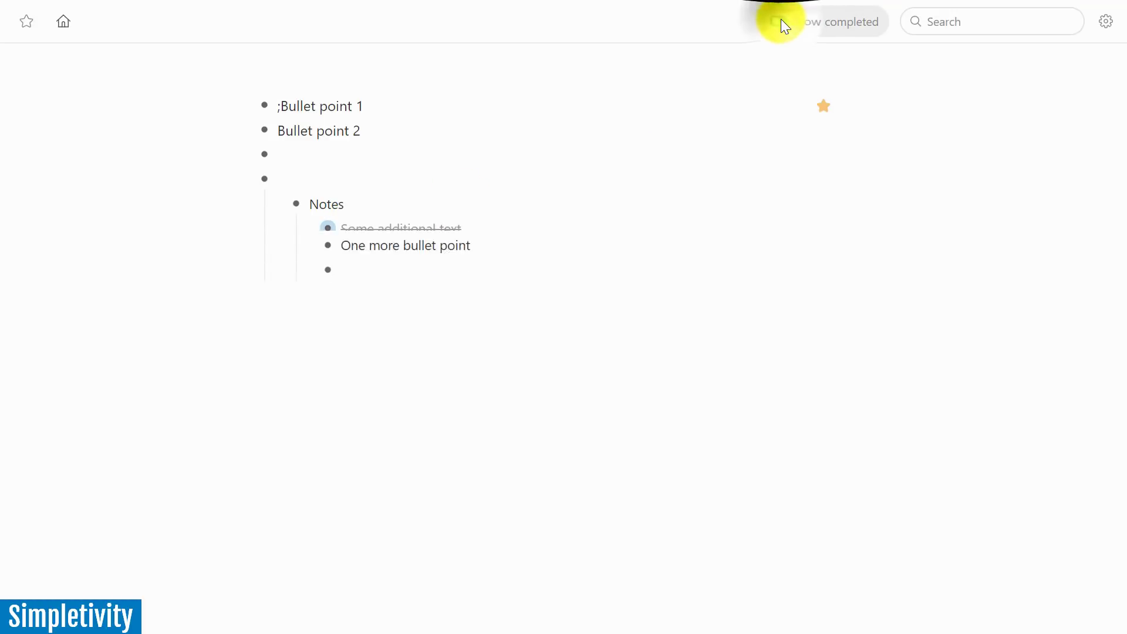
pyautogui.click(781, 21)
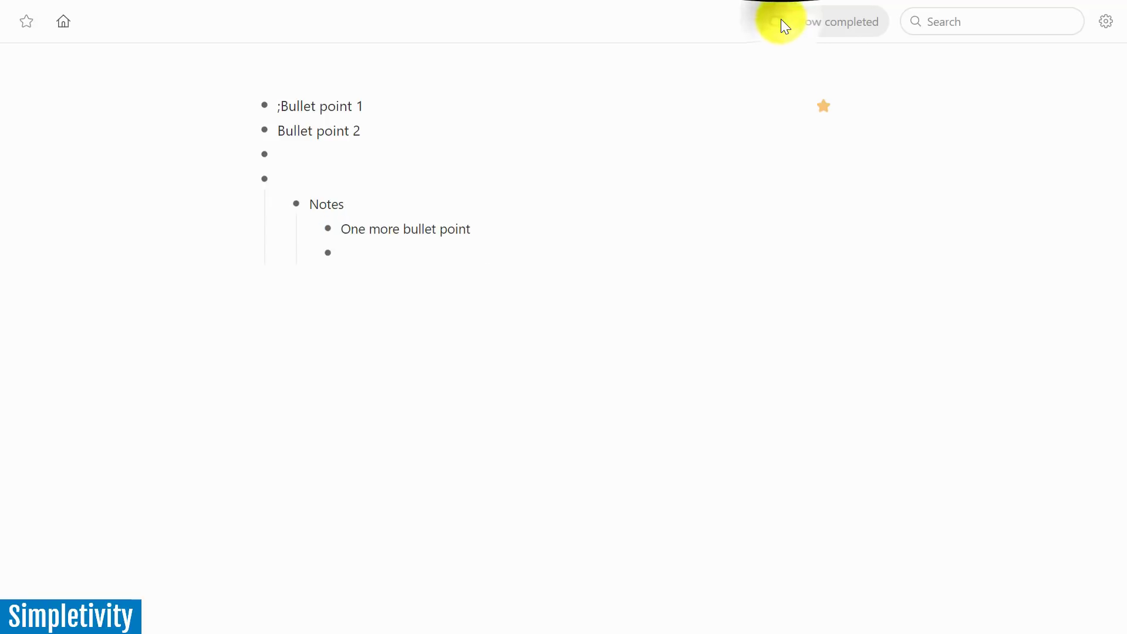
pyautogui.click(773, 21)
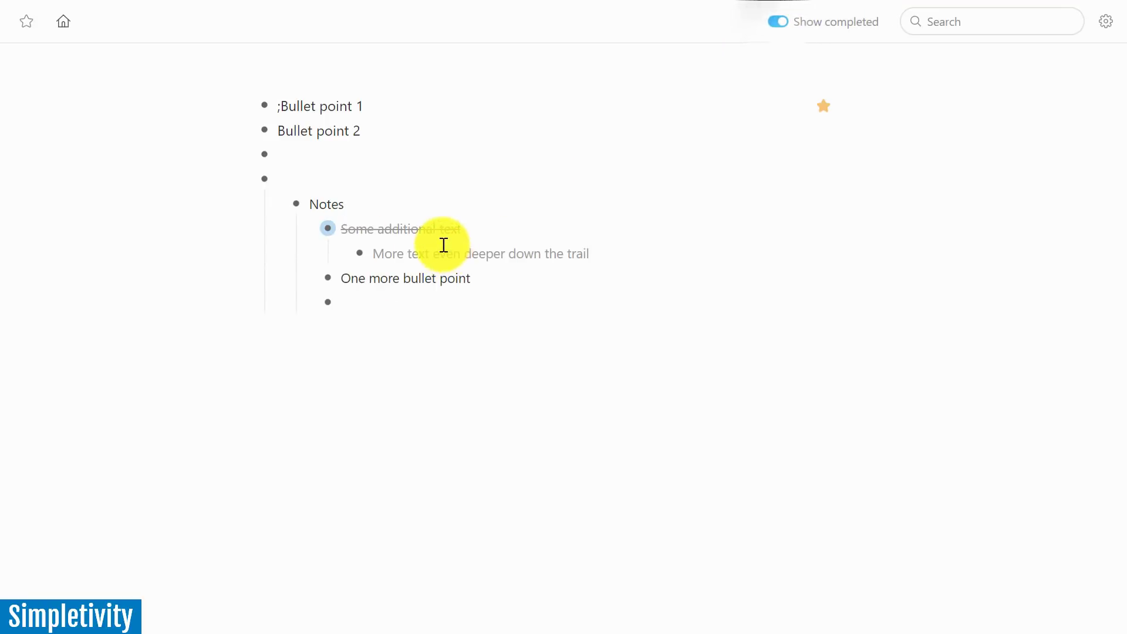
pyautogui.click(773, 24)
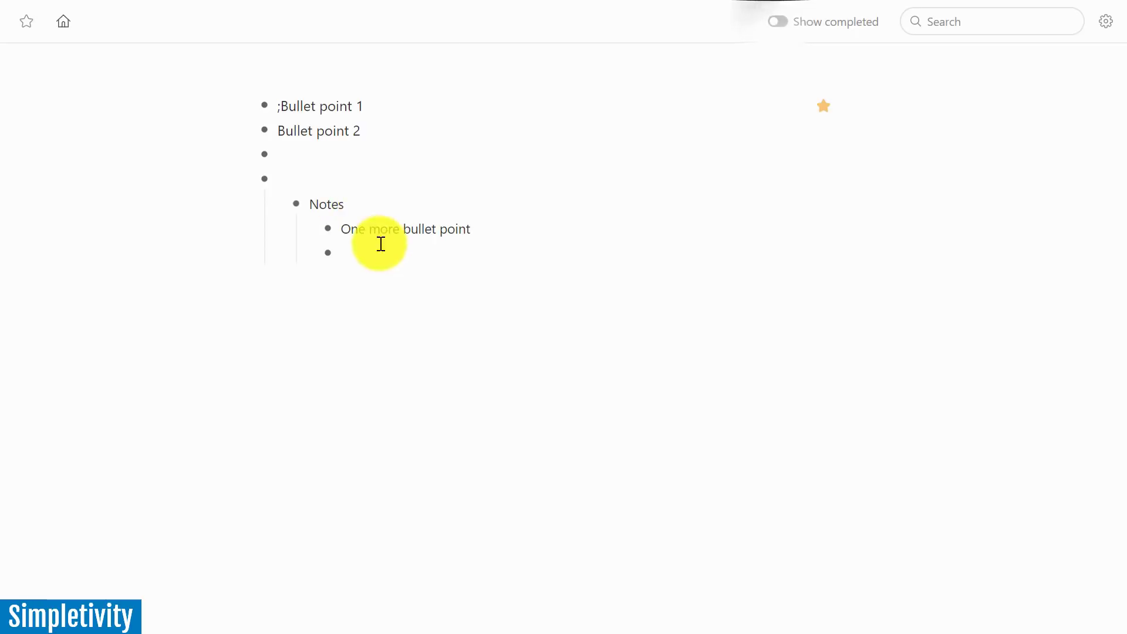
pyautogui.click(775, 25)
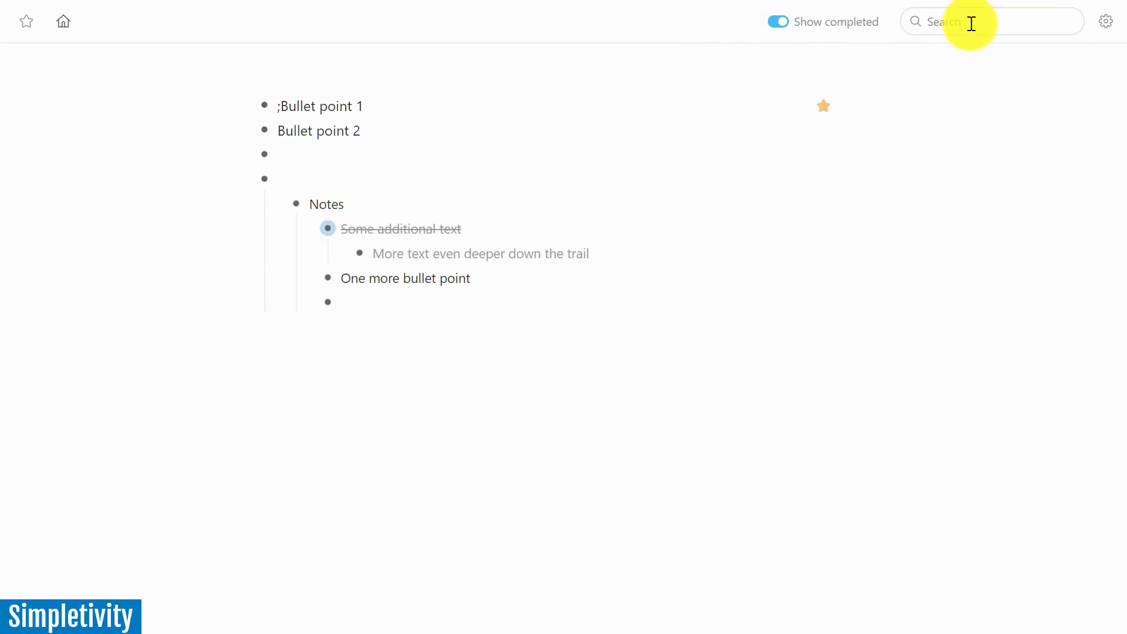
pyautogui.click(1107, 22)
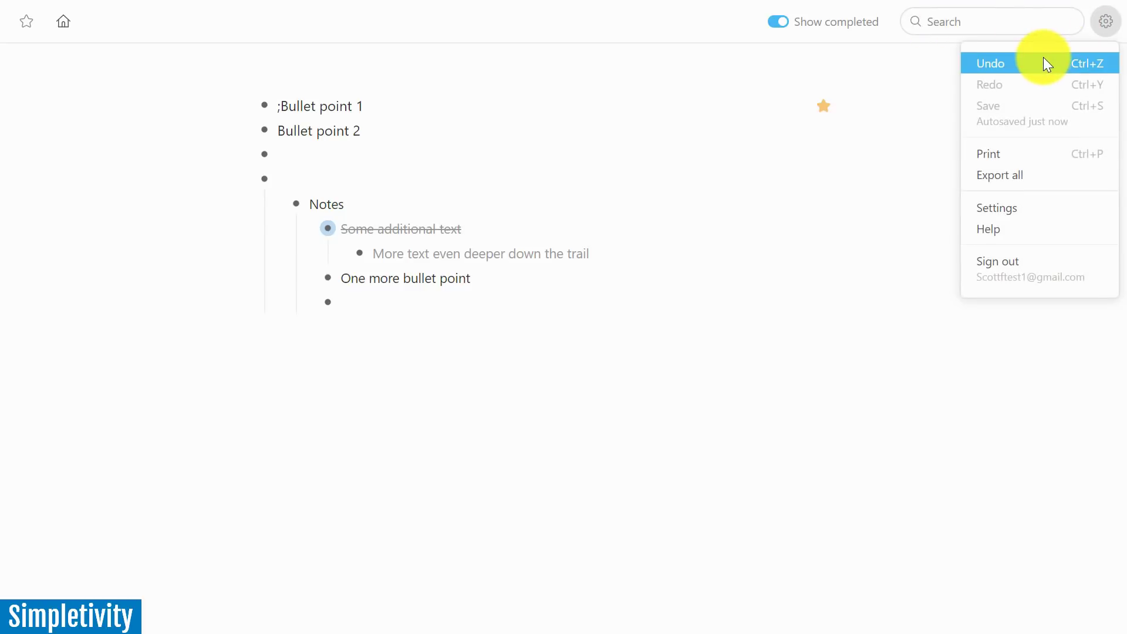
# Dismiss the gear options list without choosing Undo, leaving the outline unchanged
pyautogui.click(392, 344)
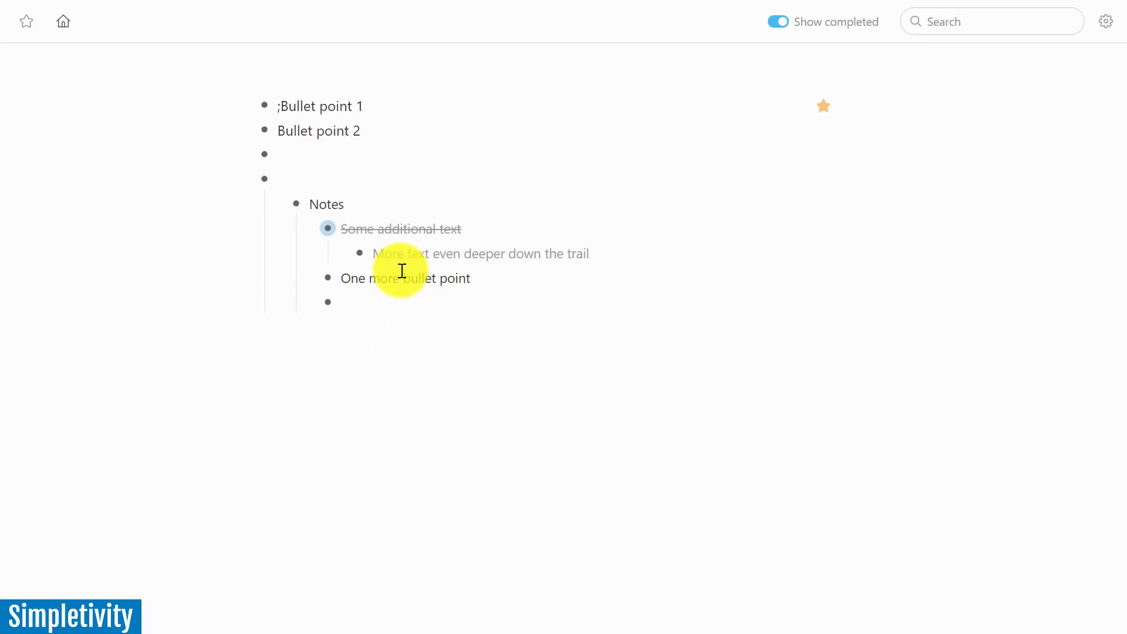
pyautogui.moveTo(323, 230); pyautogui.dragTo(308, 227)
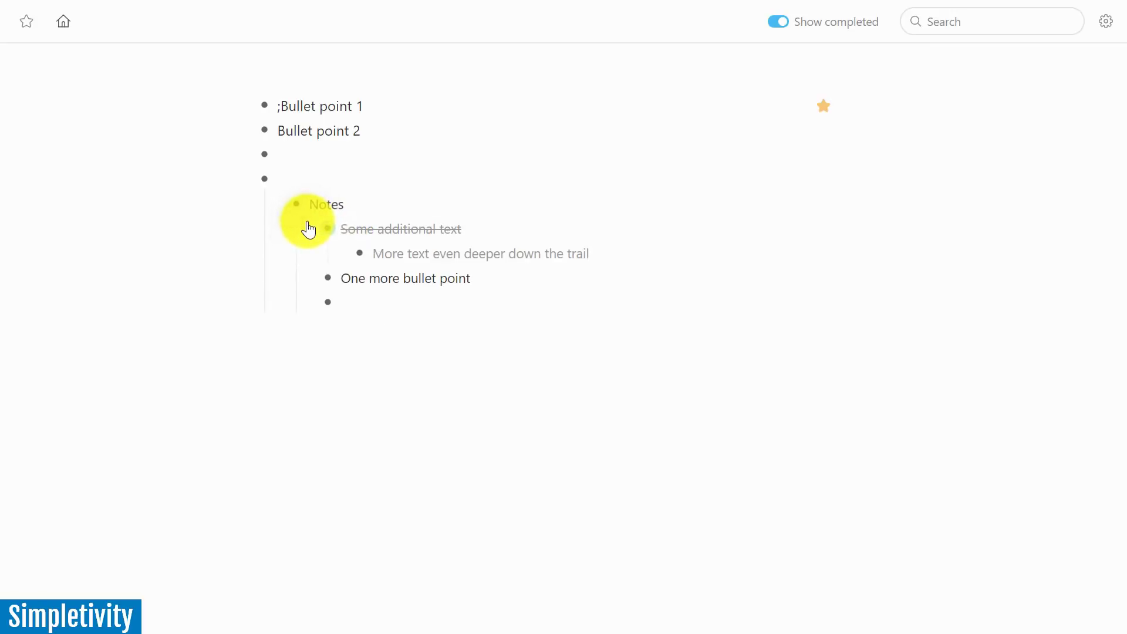
# Zoom into Notes, then 'More text even deeper down the trail', and climb back via the breadcrumbs
pyautogui.moveTo(294, 207)
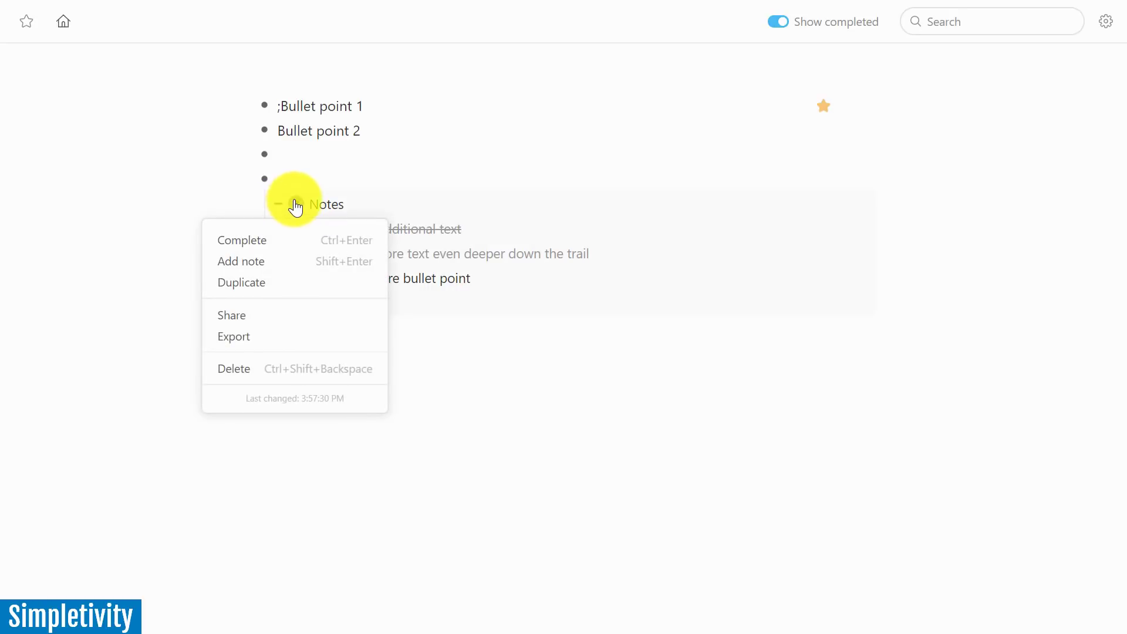
pyautogui.click(300, 206)
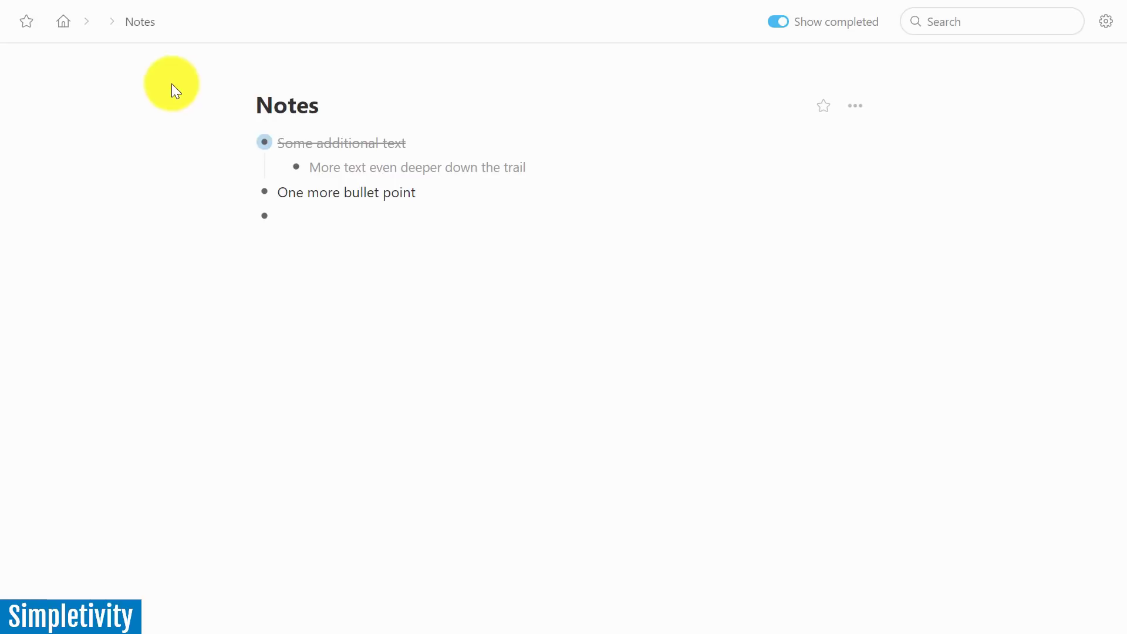
pyautogui.click(296, 168)
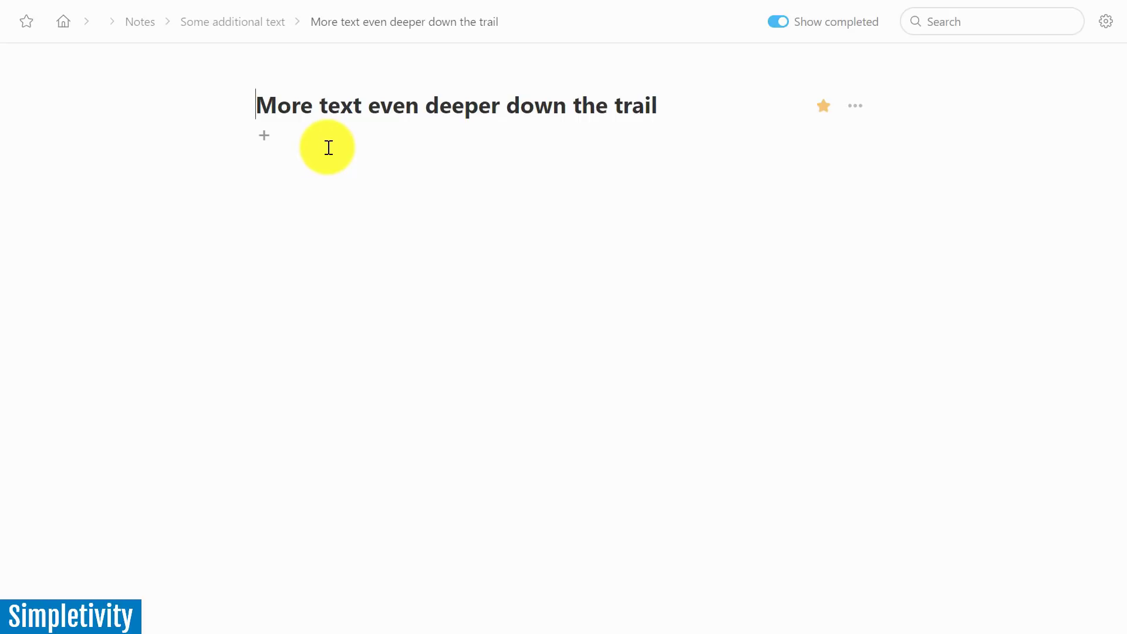
pyautogui.click(226, 23)
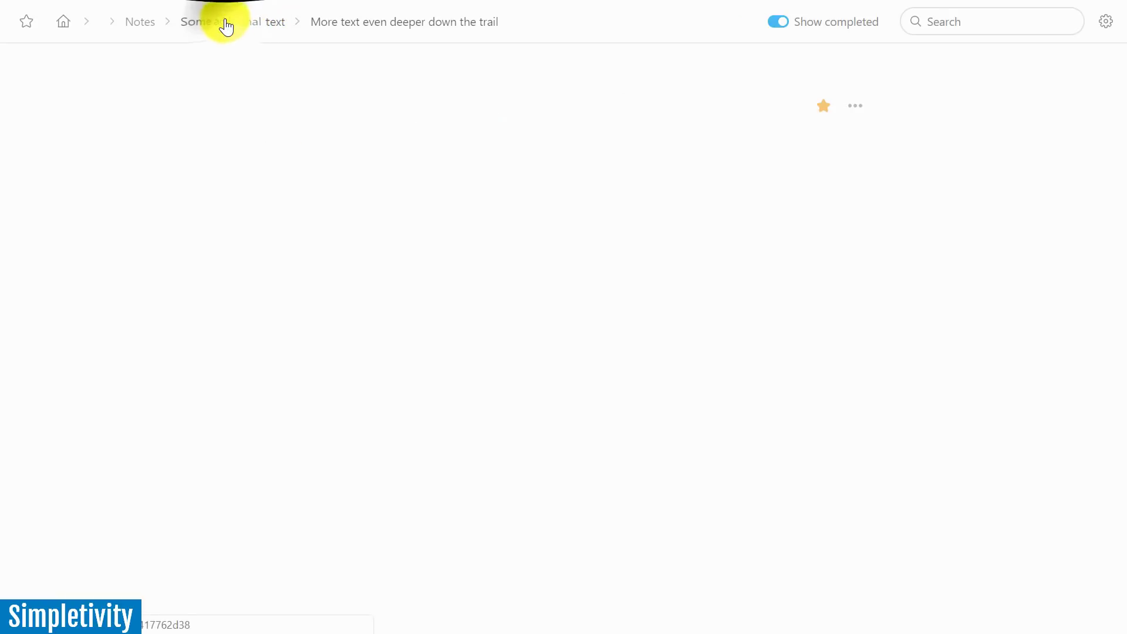
pyautogui.click(138, 23)
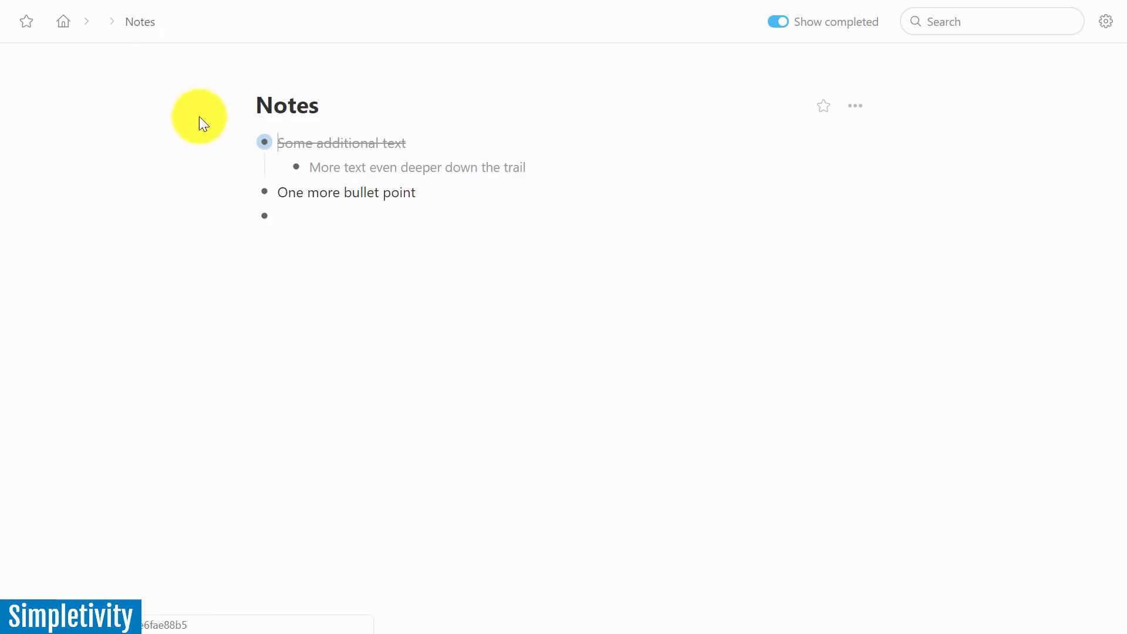
# Collapse 'Some additional text', go Home, collapse and re-expand the fourth bullet, then re-expand 'Some additional text'
pyautogui.click(248, 146)
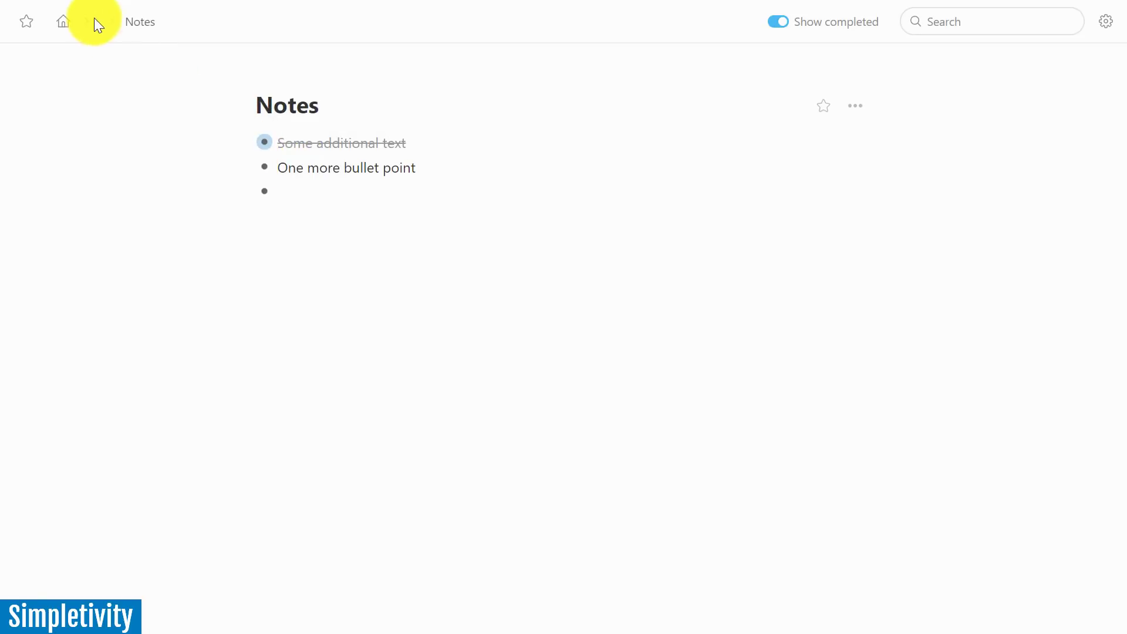
pyautogui.click(69, 25)
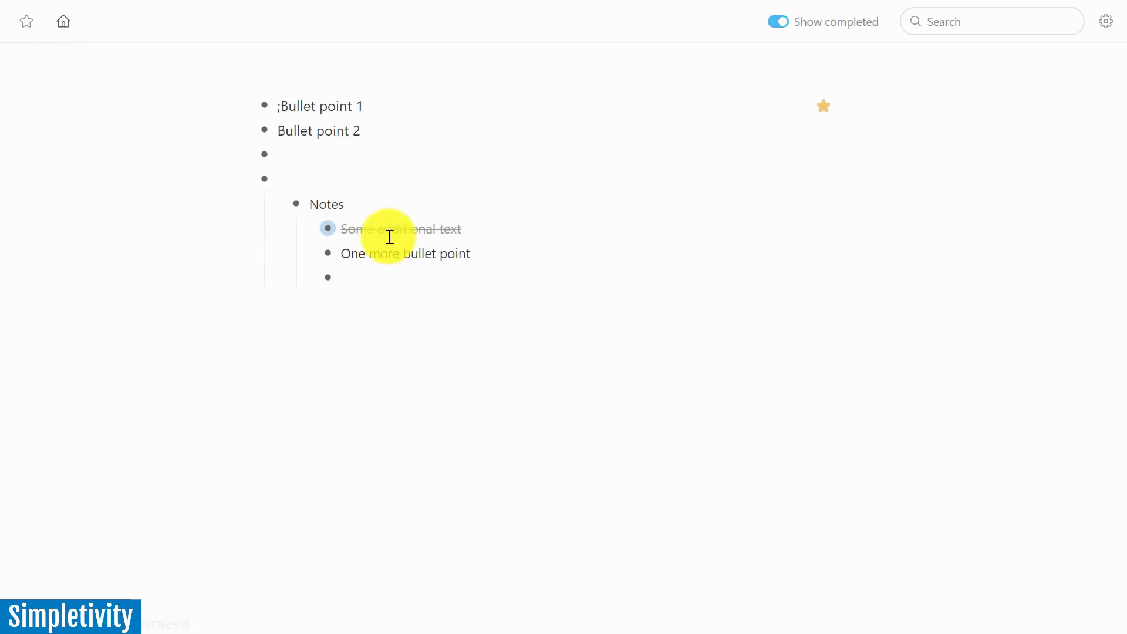
pyautogui.click(247, 180)
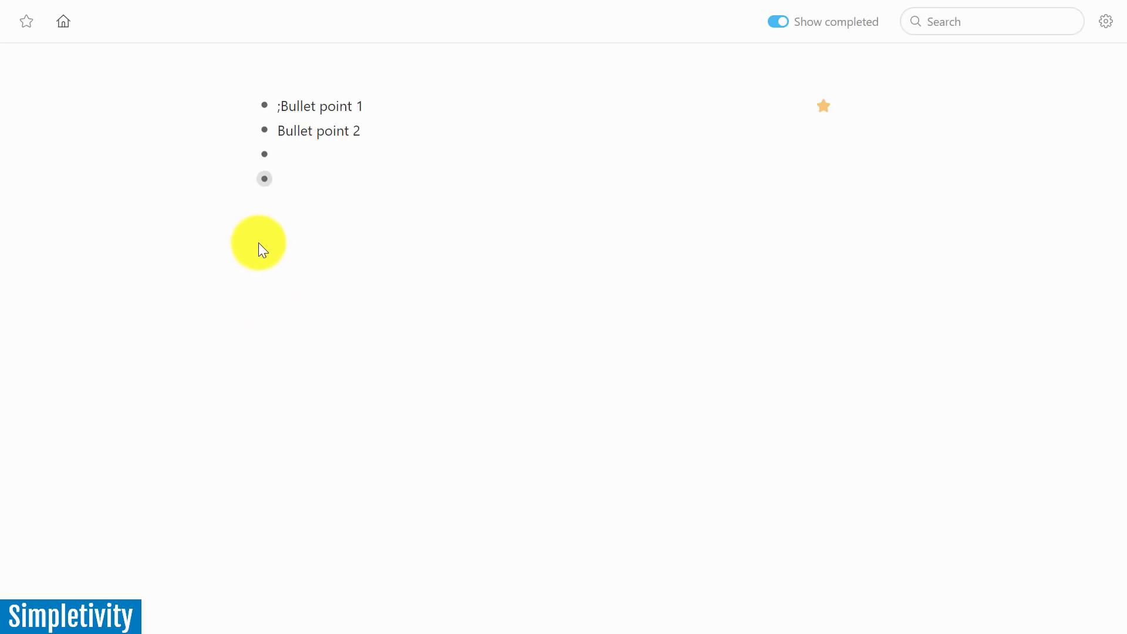
pyautogui.click(245, 182)
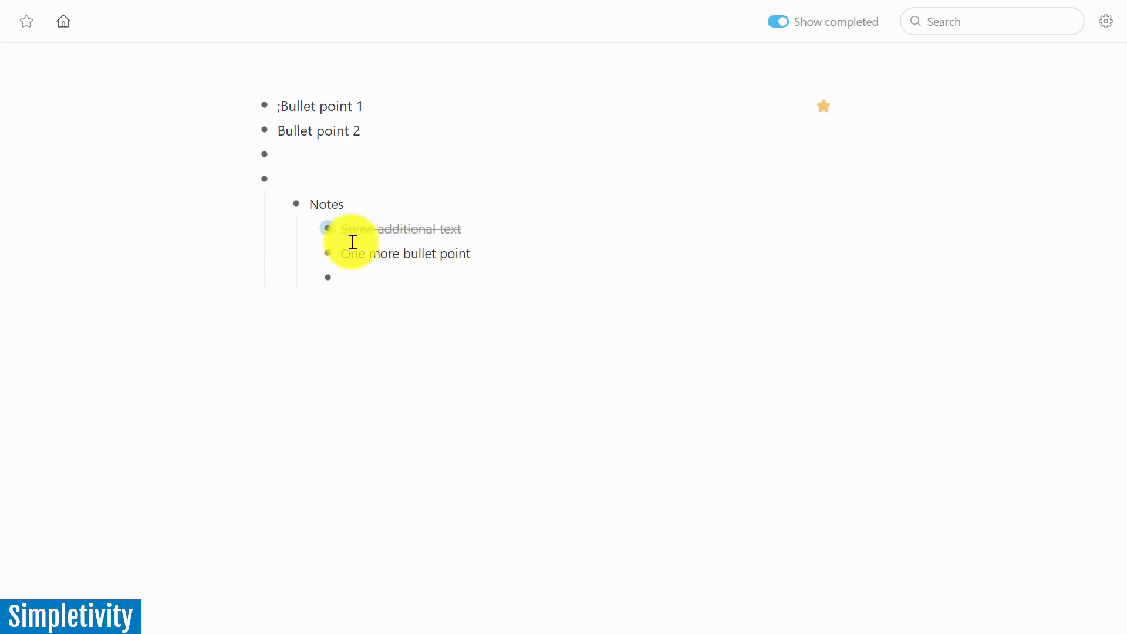
pyautogui.click(307, 234)
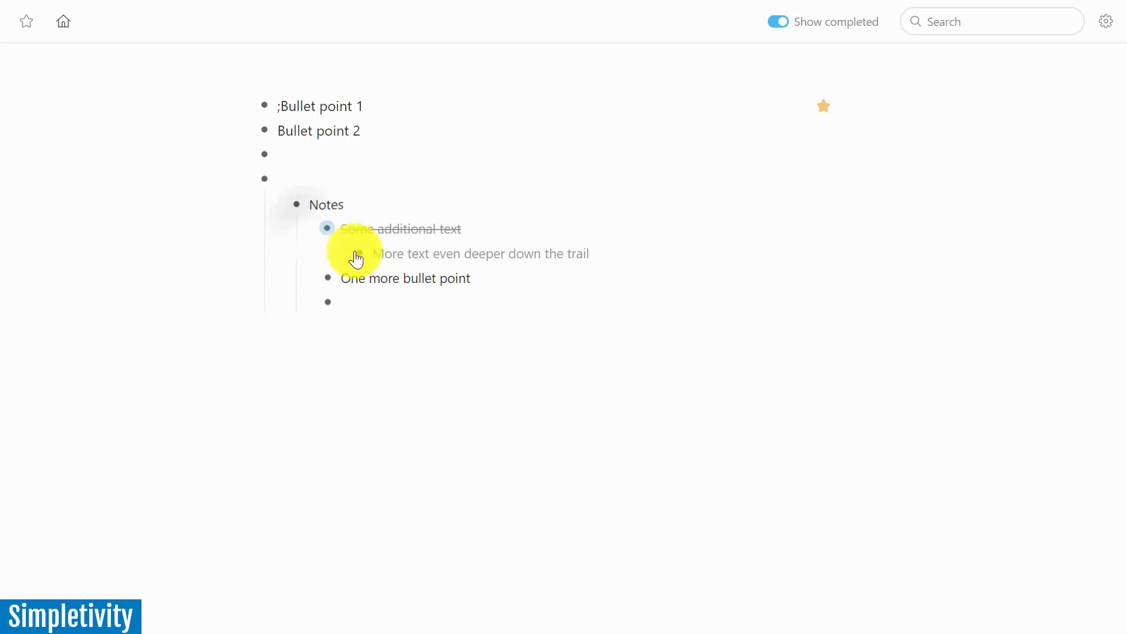